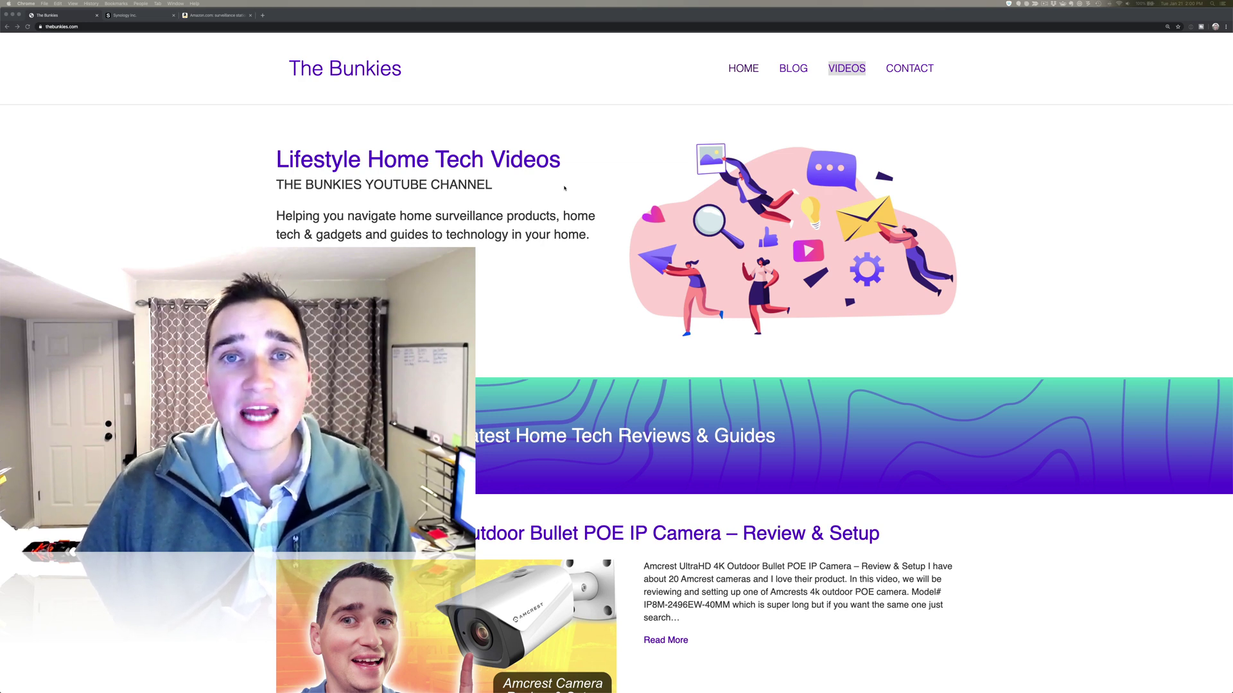
# Show Synology's IT Enthusiast Plus Series NAS lineup (DS718+, DS918+, DS1819+) from the Products menu.
pyautogui.click(140, 19)
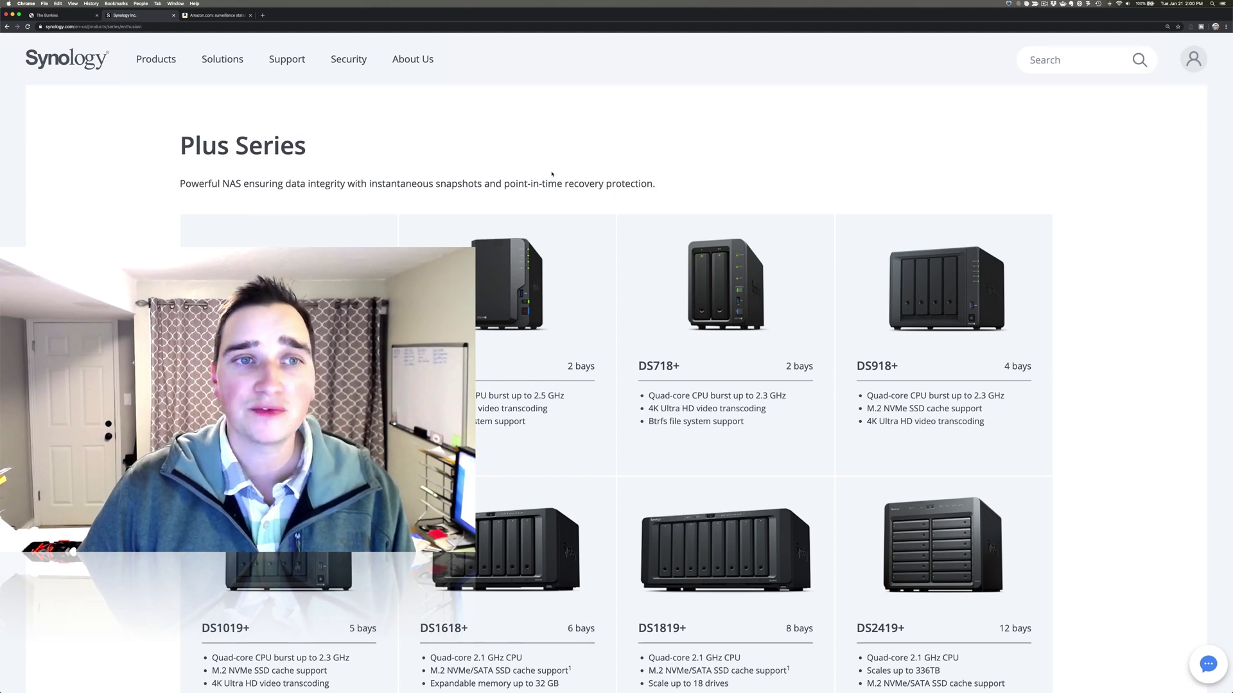
pyautogui.click(73, 63)
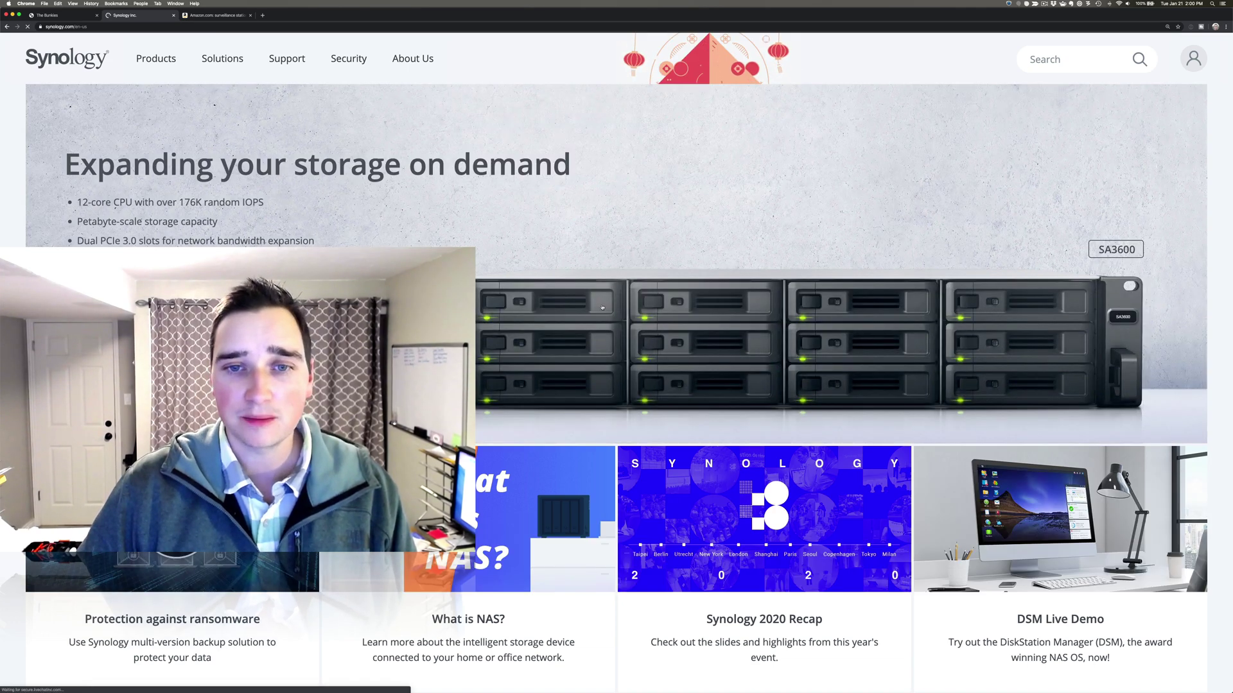
pyautogui.moveTo(151, 50)
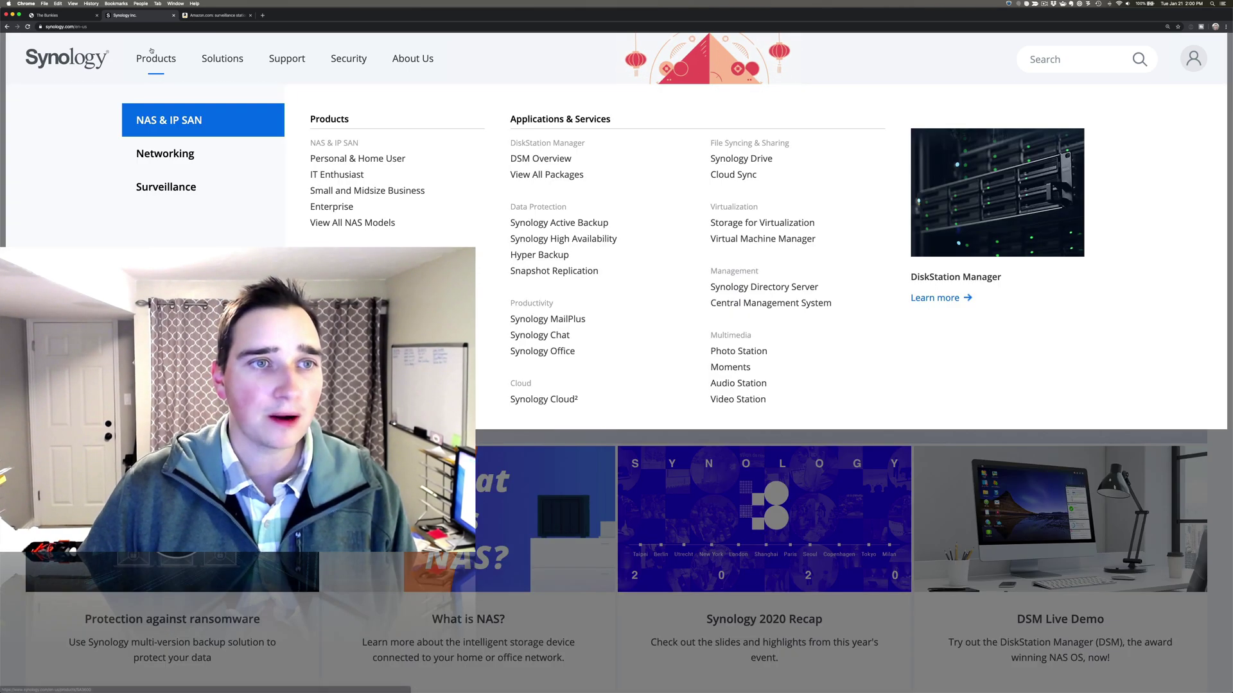
pyautogui.click(341, 176)
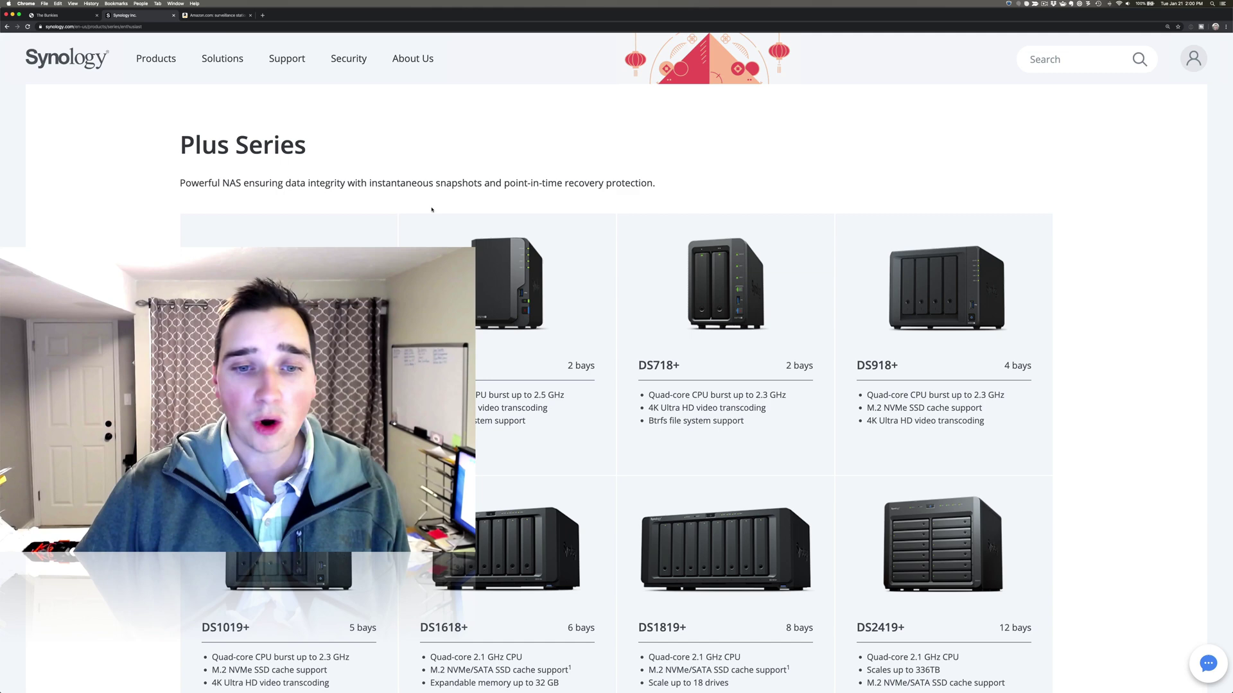
# Open the DiskStation DS1618+ product page from the Plus Series listing.
pyautogui.scroll(-5, 432, 209)
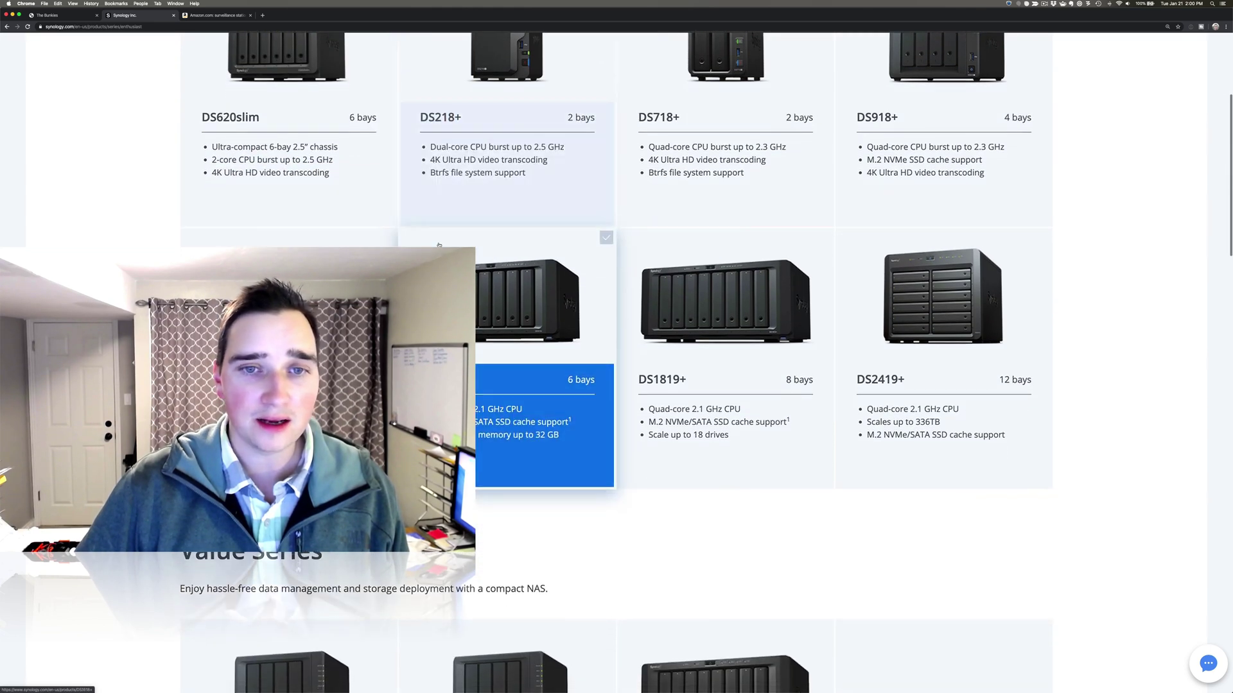
pyautogui.click(557, 308)
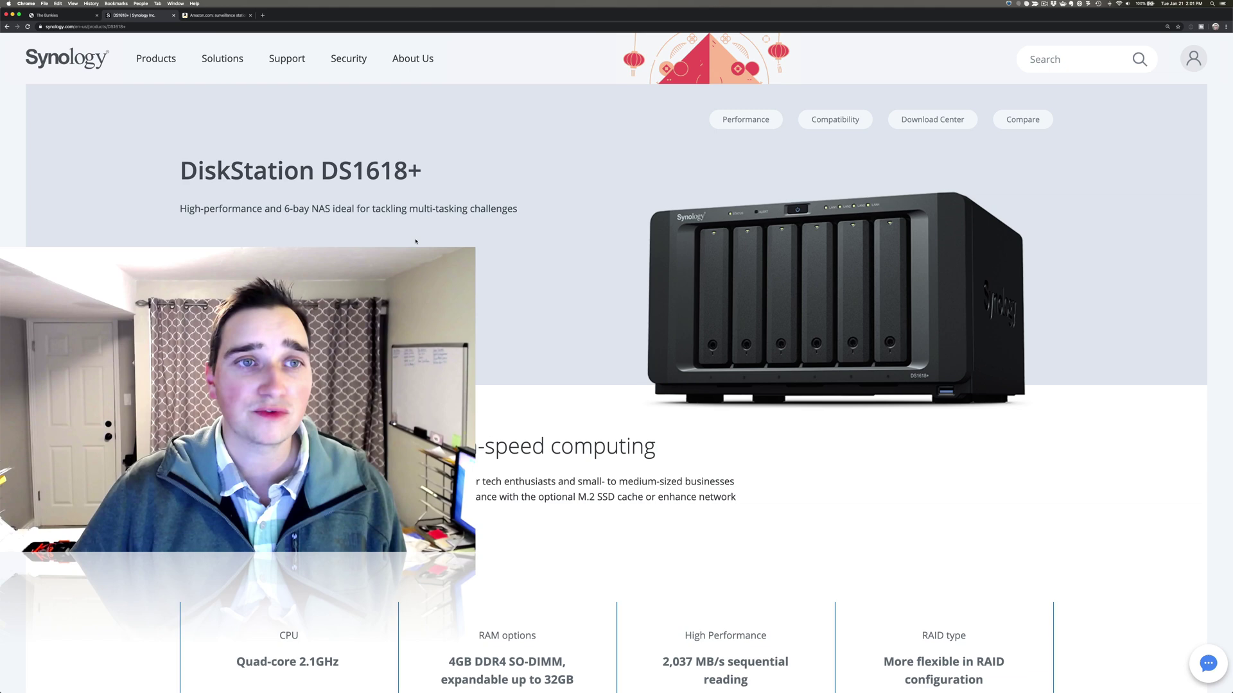
pyautogui.click(220, 60)
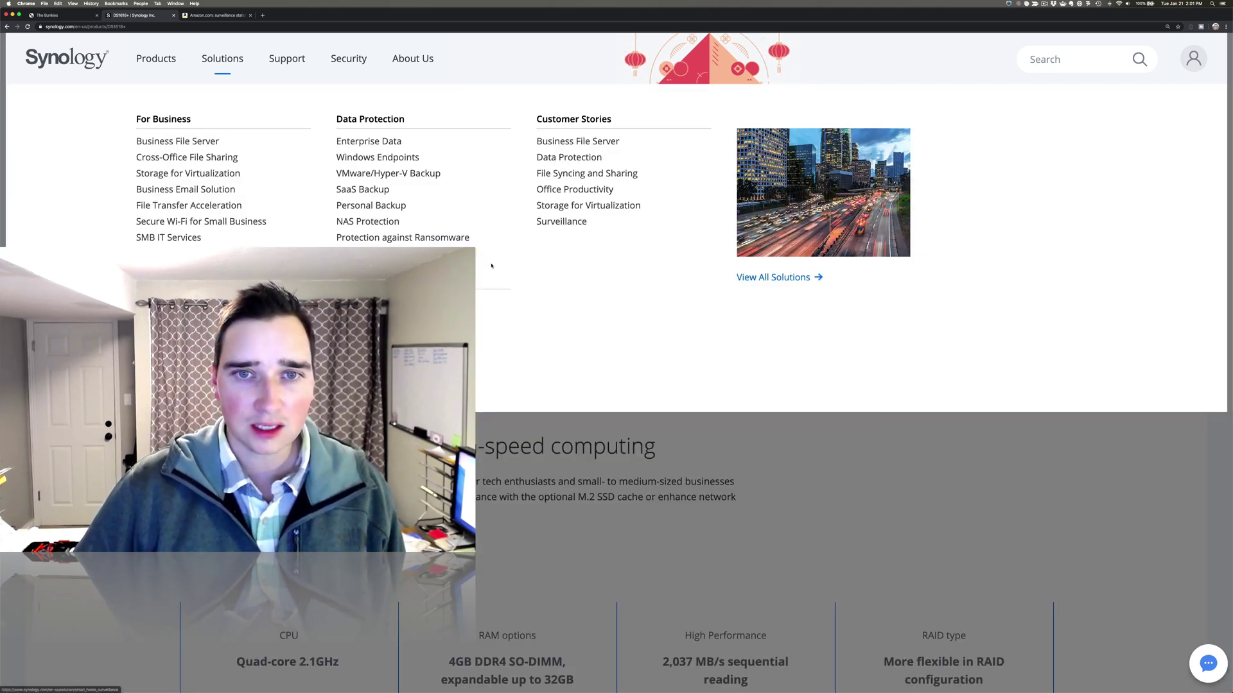
# Reach the 24/7 Smart Home Surveillance page via Solutions and read its features down to the footer.
pyautogui.click(568, 229)
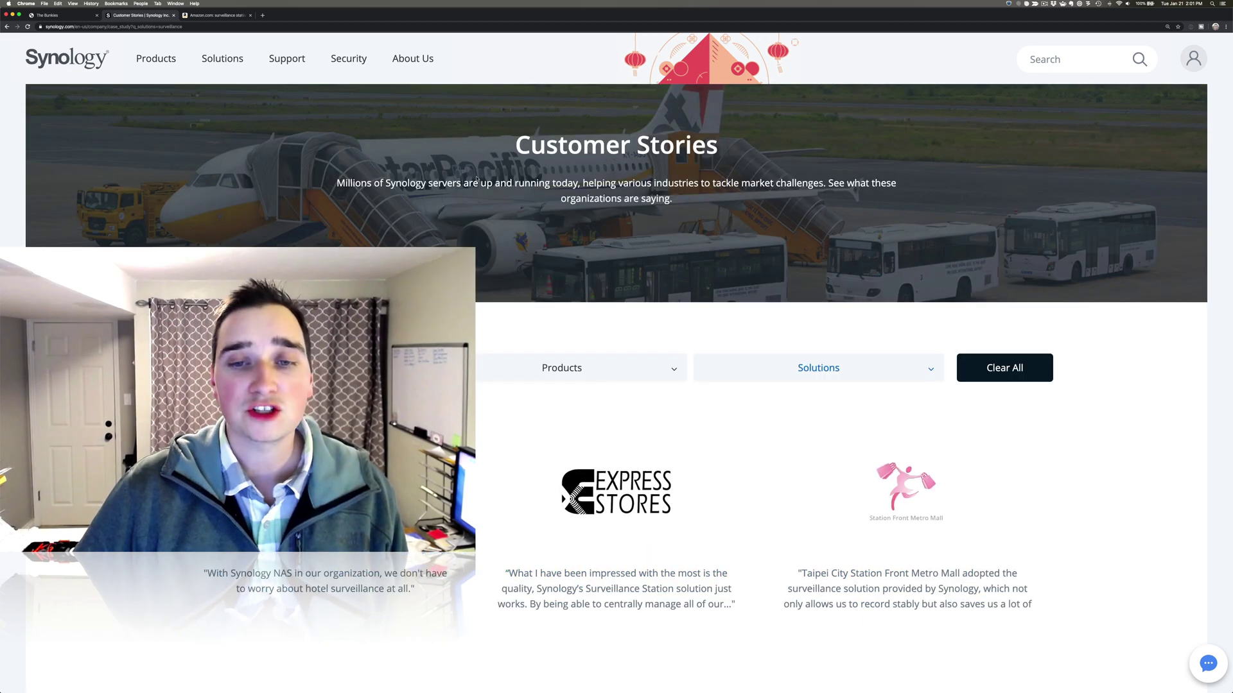
pyautogui.click(220, 63)
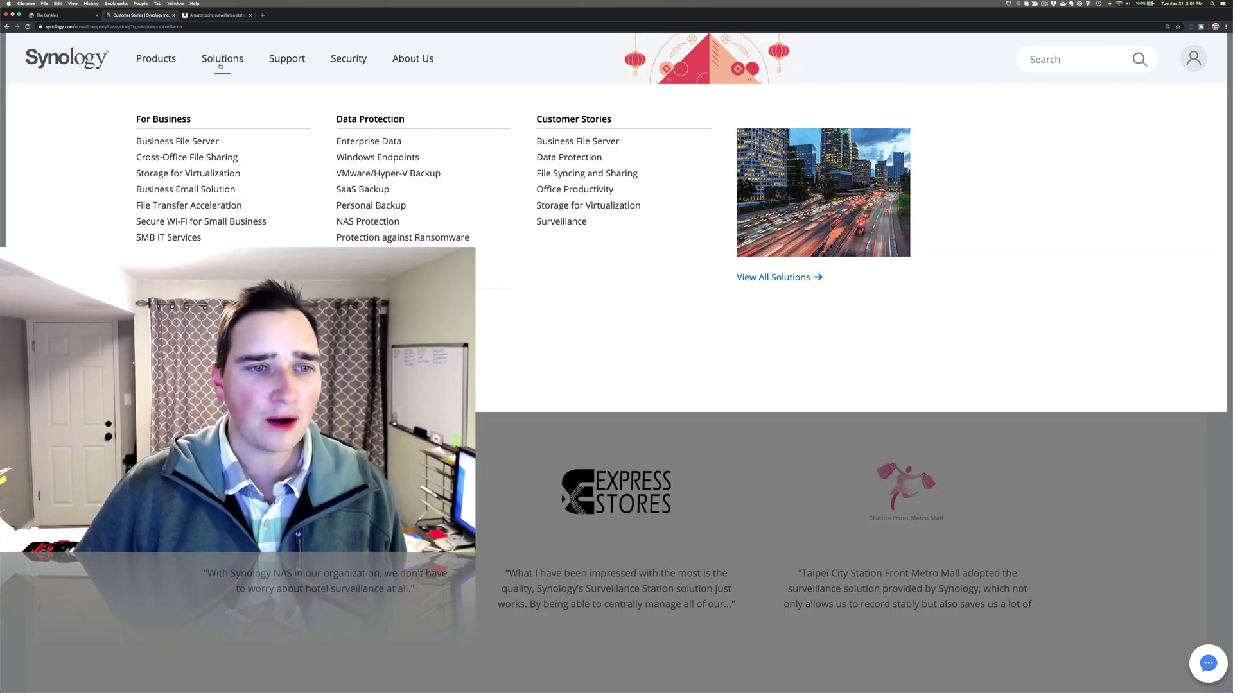
pyautogui.click(385, 346)
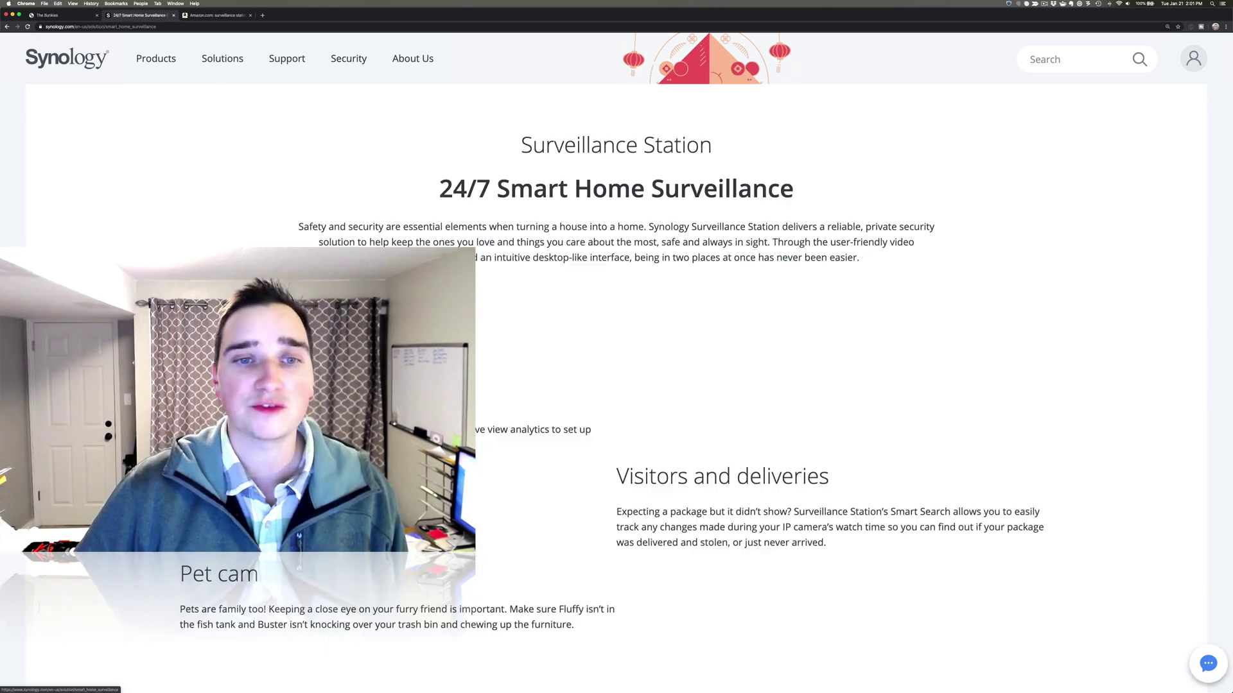
pyautogui.scroll(-5, 488, 259)
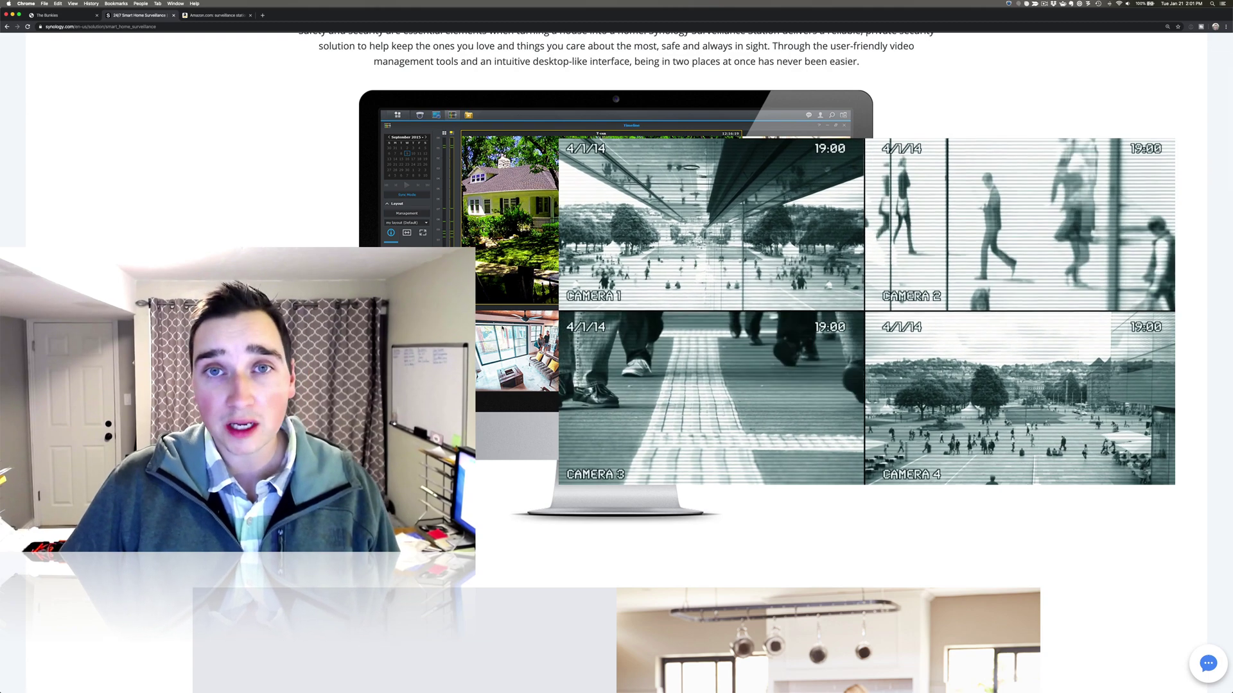
pyautogui.scroll(-9, 503, 327)
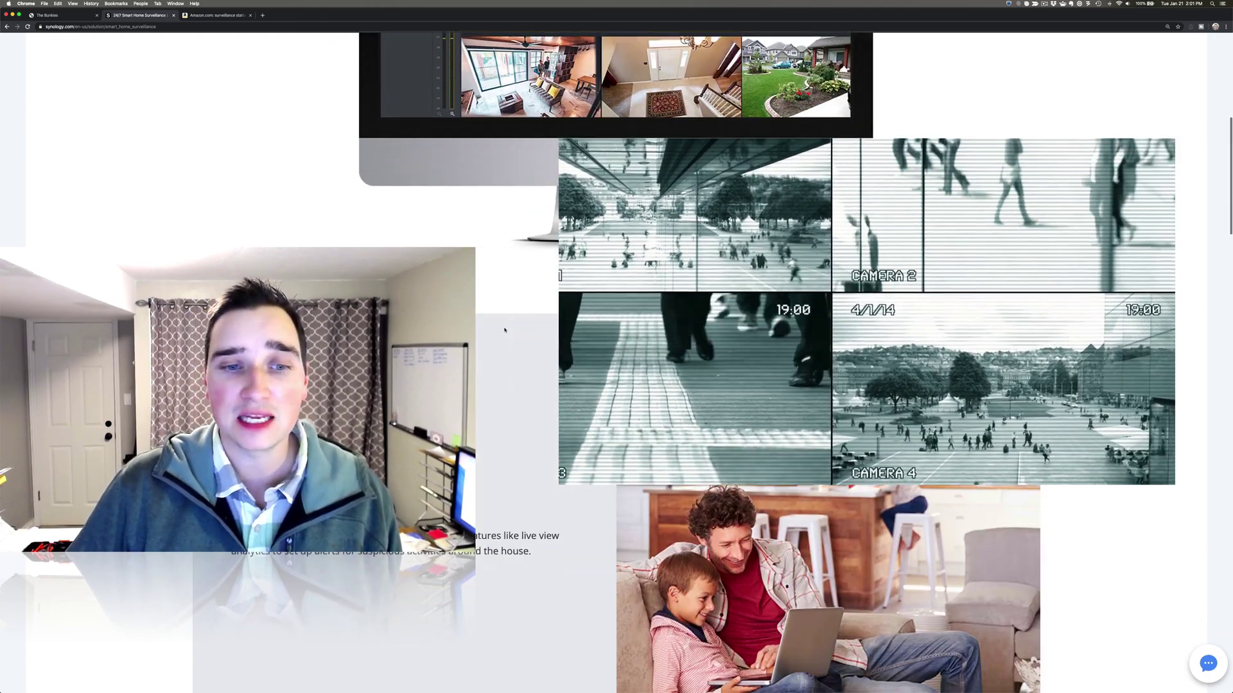
pyautogui.scroll(-15, 505, 330)
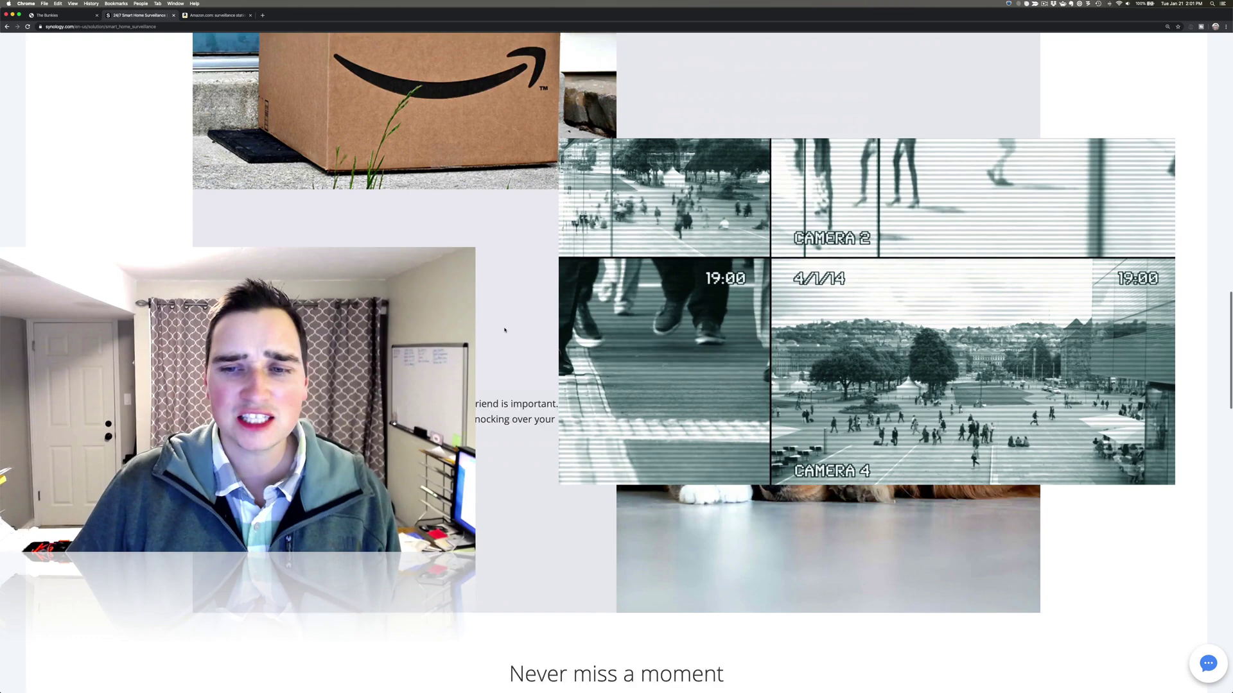
pyautogui.scroll(-10, 504, 330)
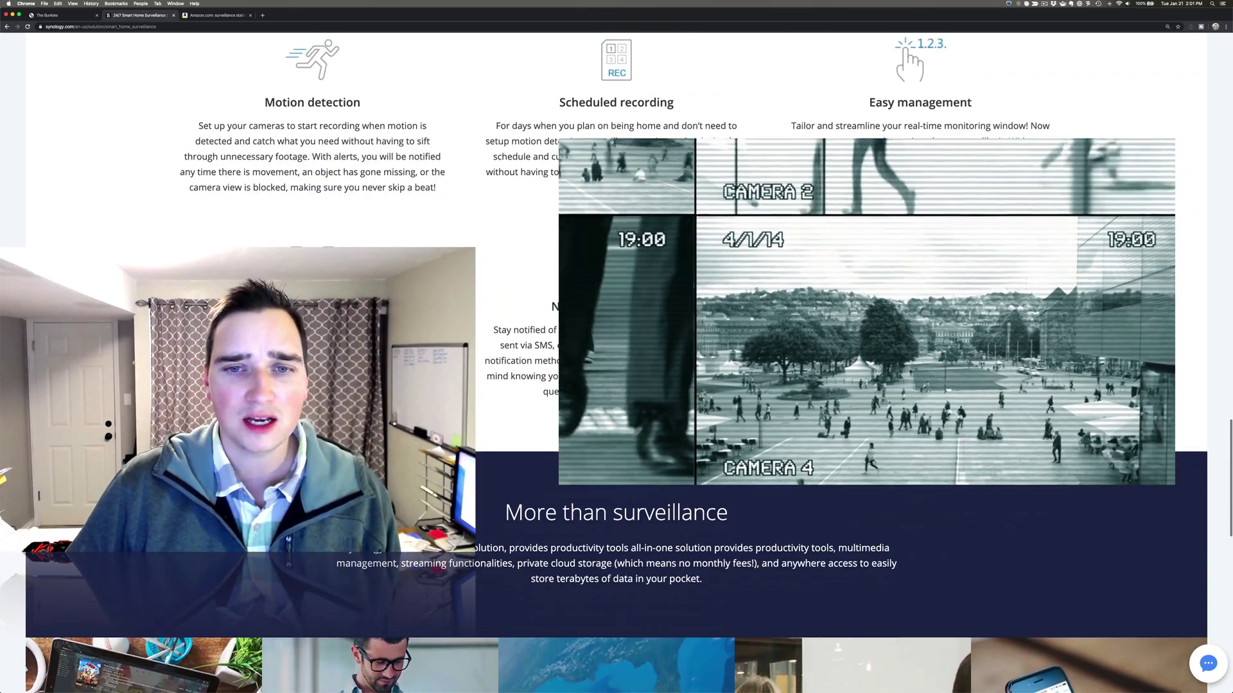
pyautogui.scroll(2, 504, 330)
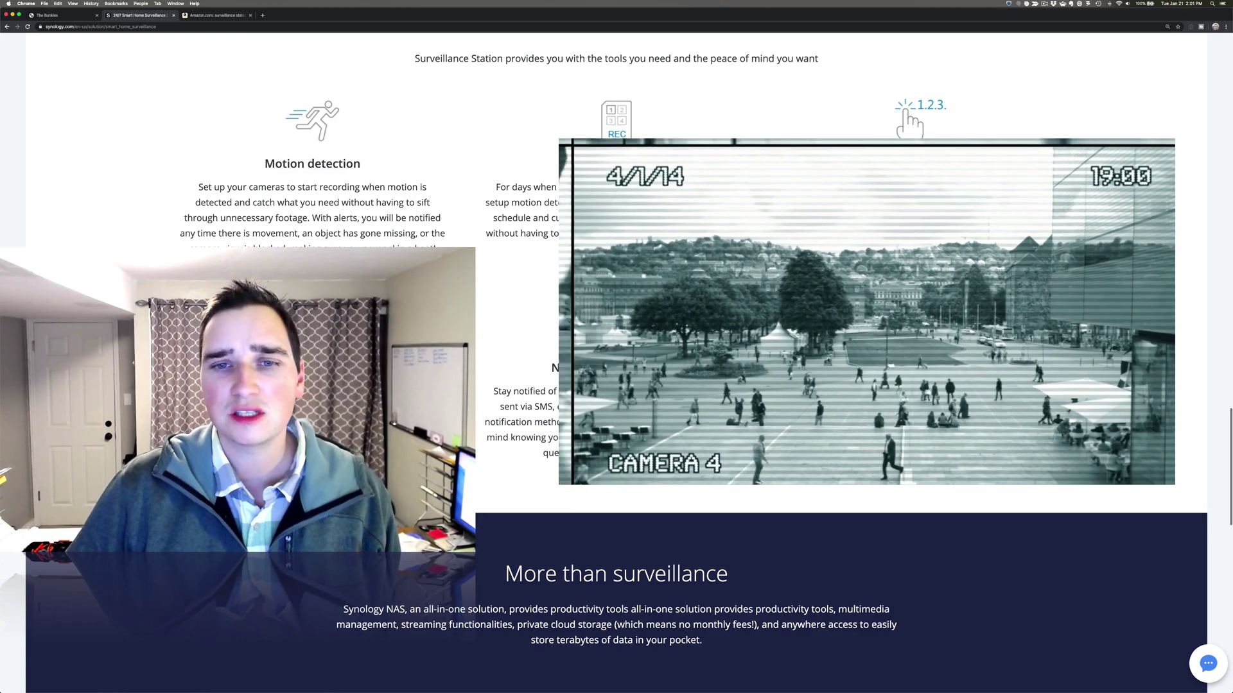
pyautogui.scroll(-1, 509, 199)
pyautogui.scroll(-15, 509, 198)
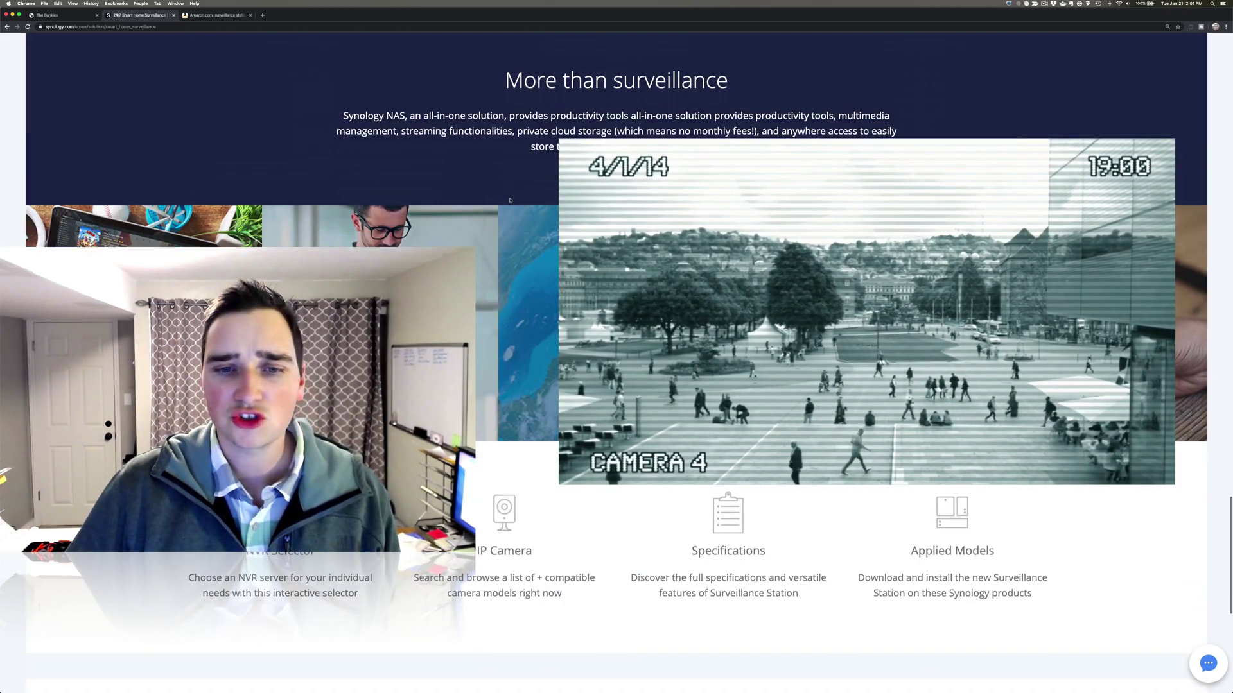
pyautogui.scroll(-3, 511, 201)
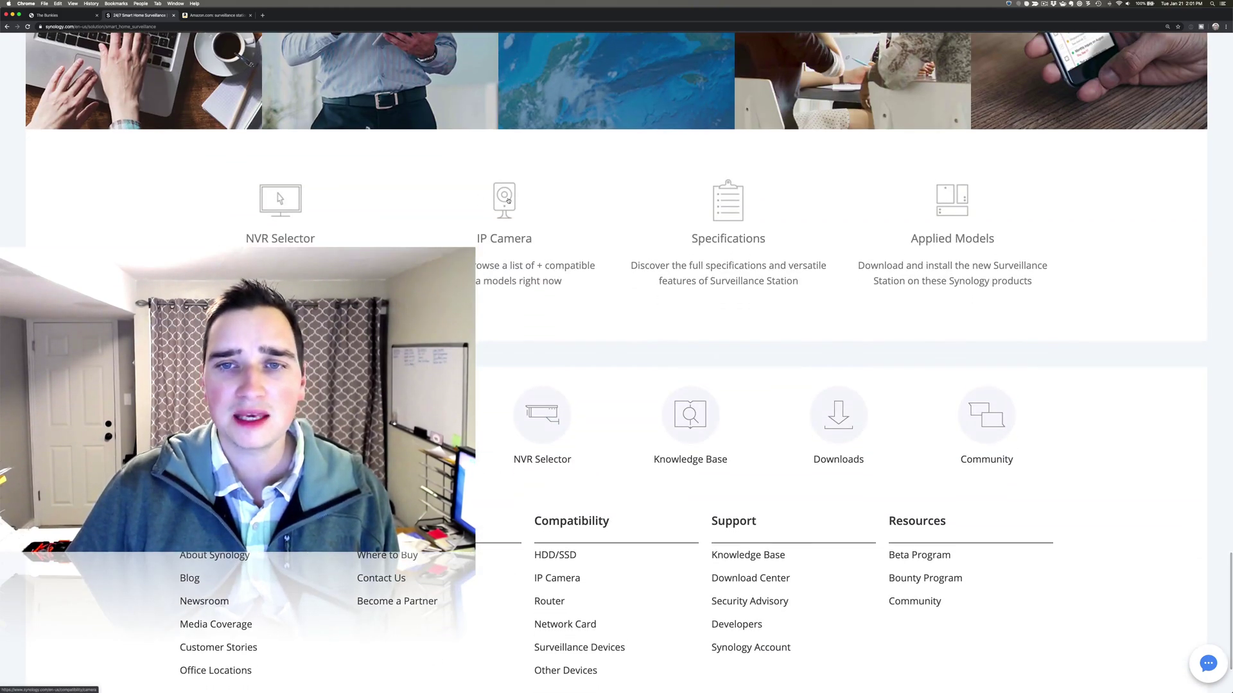
# Open the supported IP camera compatibility list and browse its brand filter options.
pyautogui.click(508, 201)
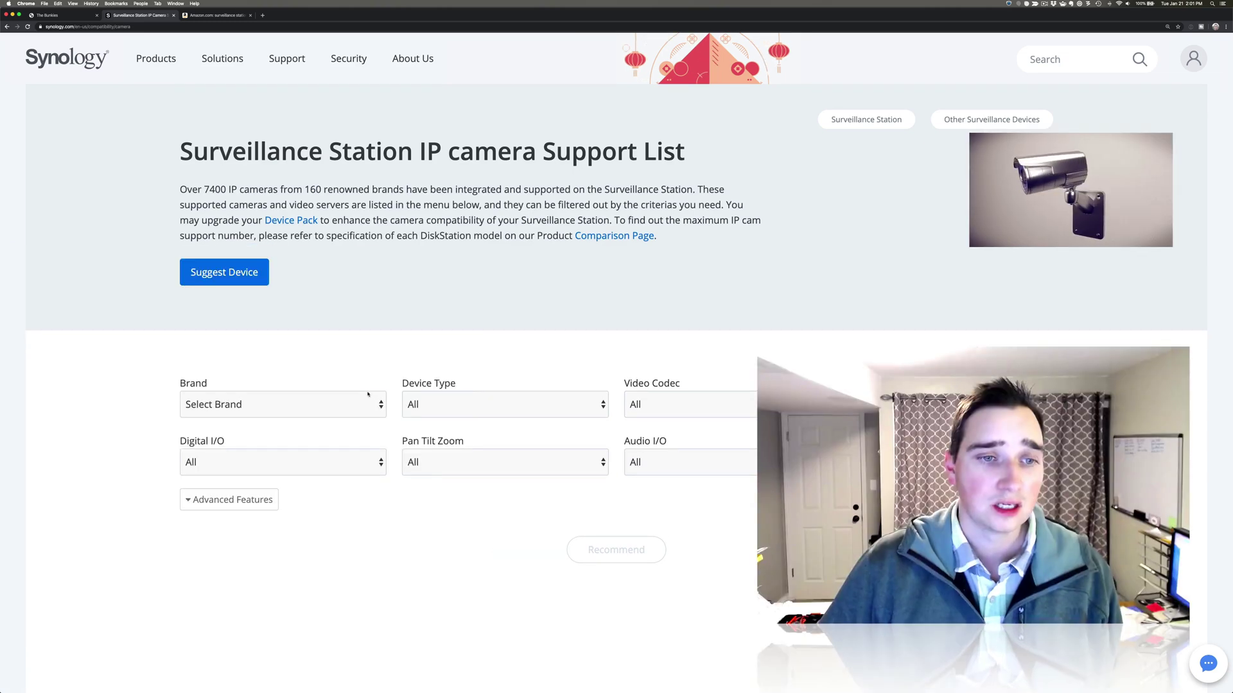
pyautogui.click(359, 404)
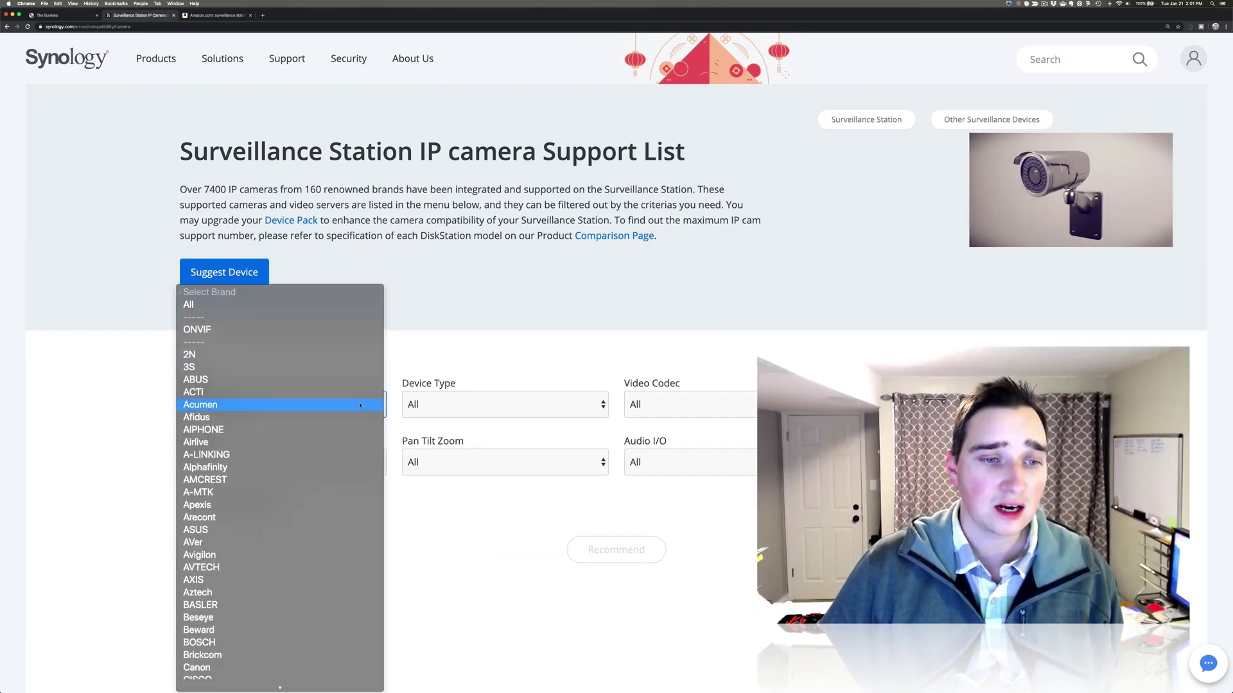
pyautogui.scroll(-10, 360, 406)
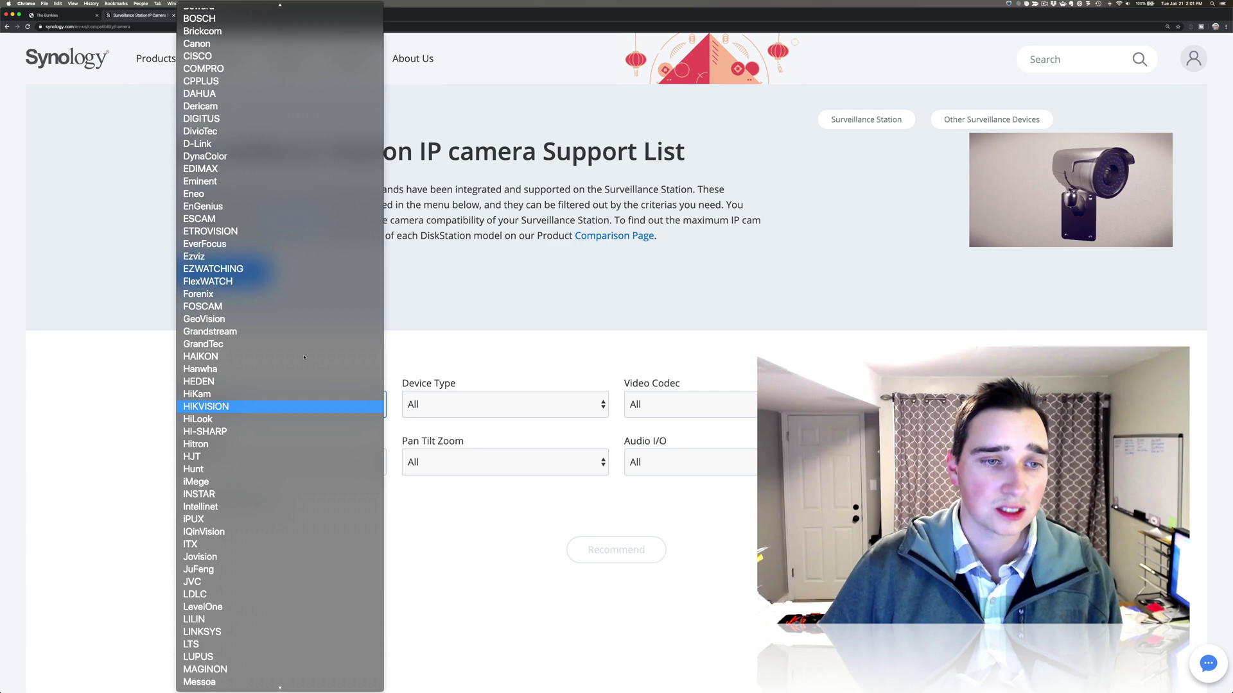
pyautogui.scroll(-10, 304, 357)
pyautogui.scroll(5, 304, 357)
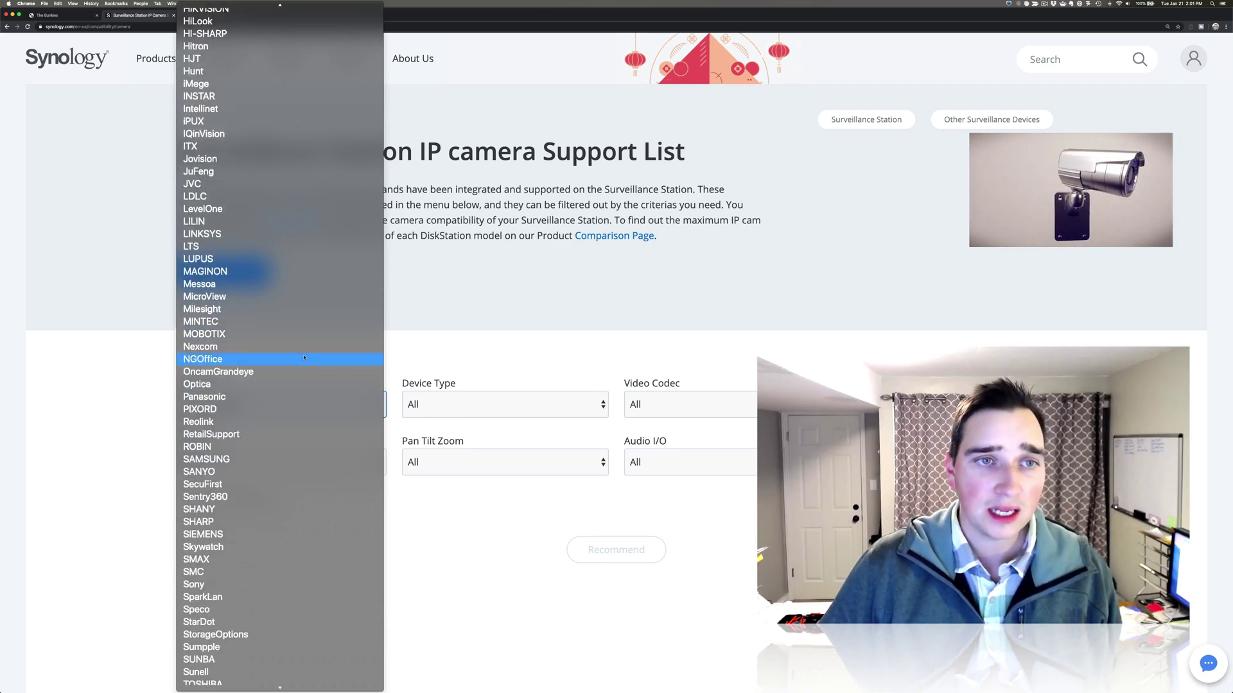
pyautogui.scroll(15, 304, 357)
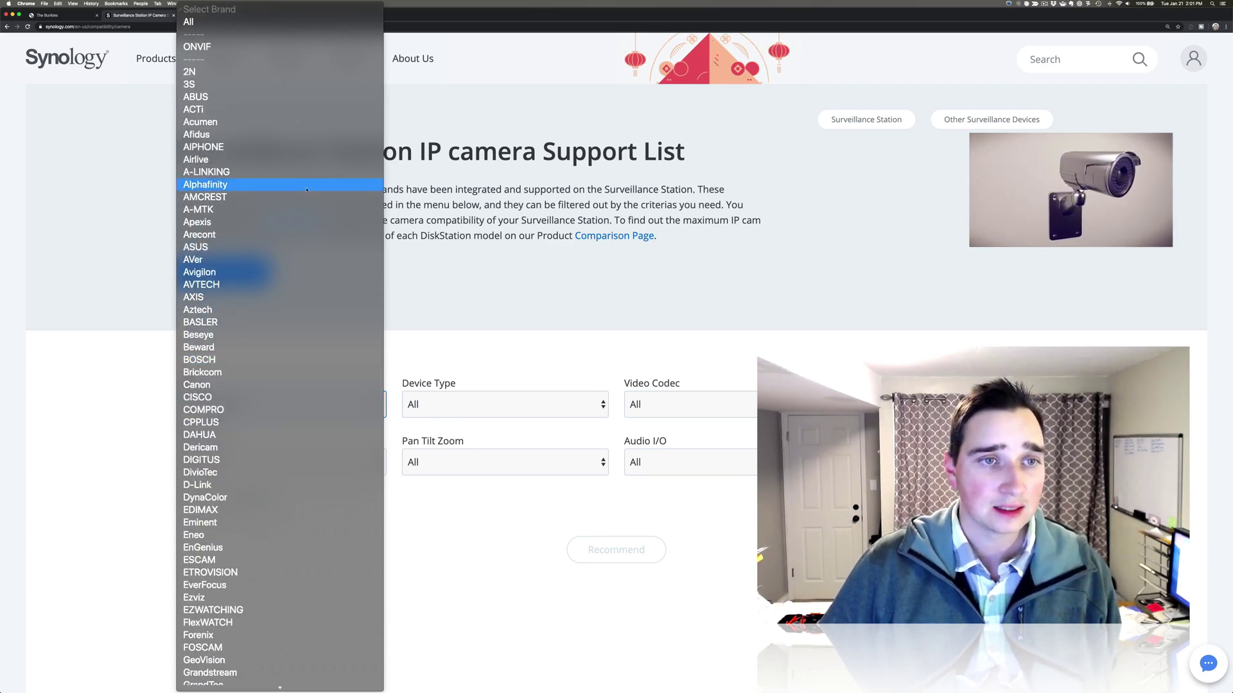
# Filter the compatibility list to AMCREST and scroll through the 66 supported models.
pyautogui.click(302, 197)
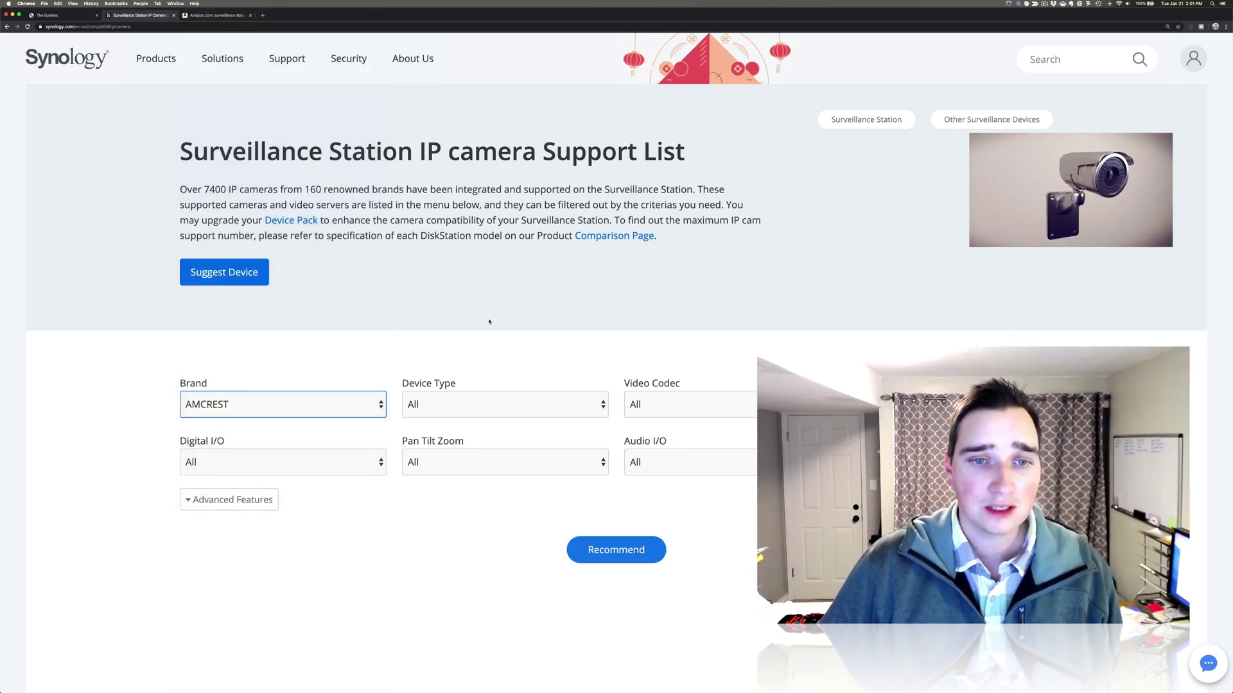
pyautogui.click(652, 545)
pyautogui.scroll(-6, 698, 518)
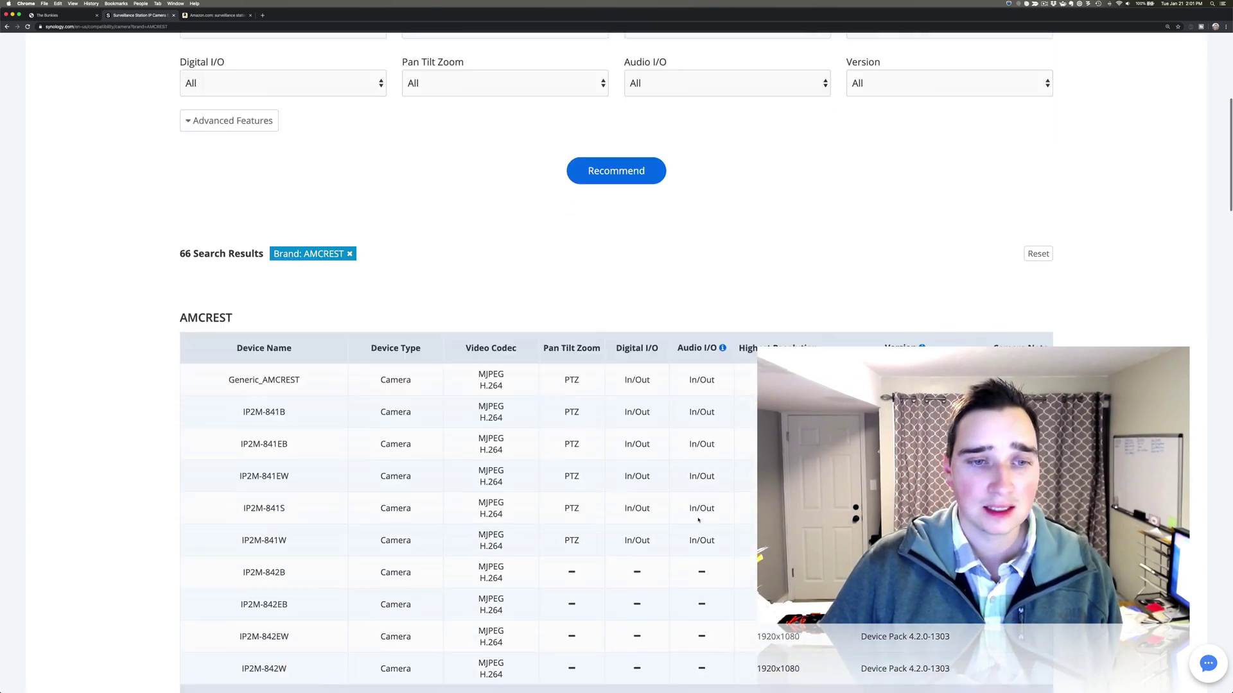
pyautogui.scroll(-20, 698, 520)
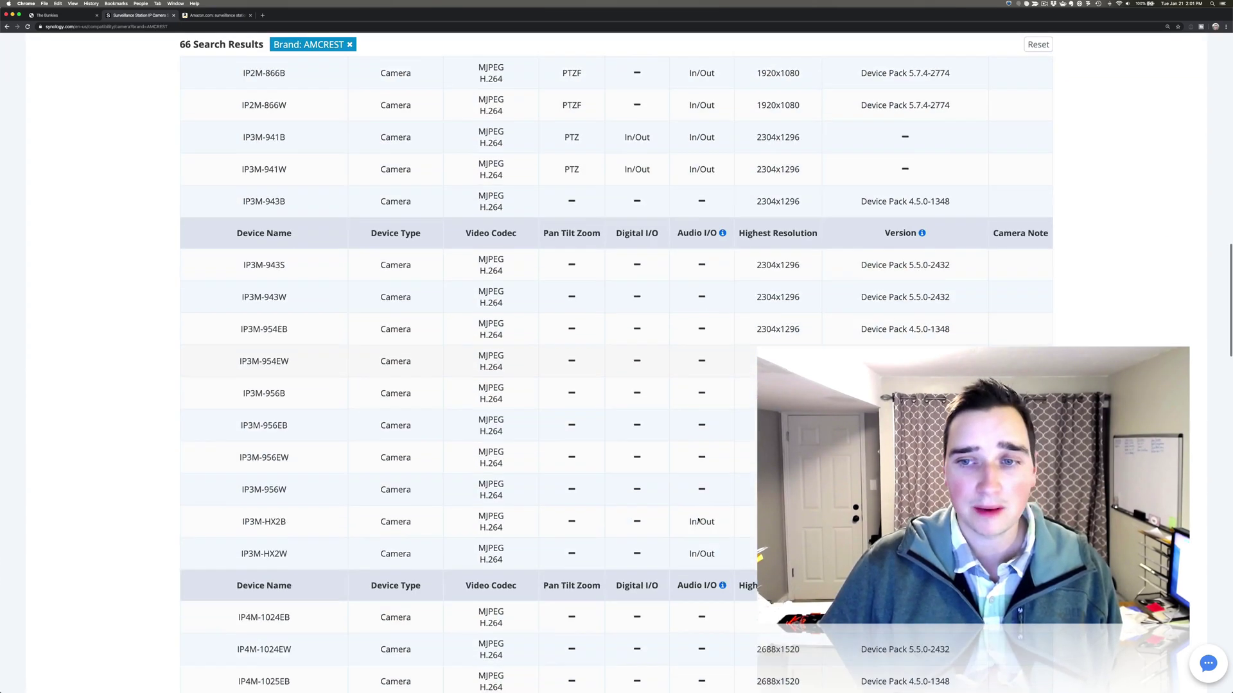
pyautogui.scroll(-15, 698, 520)
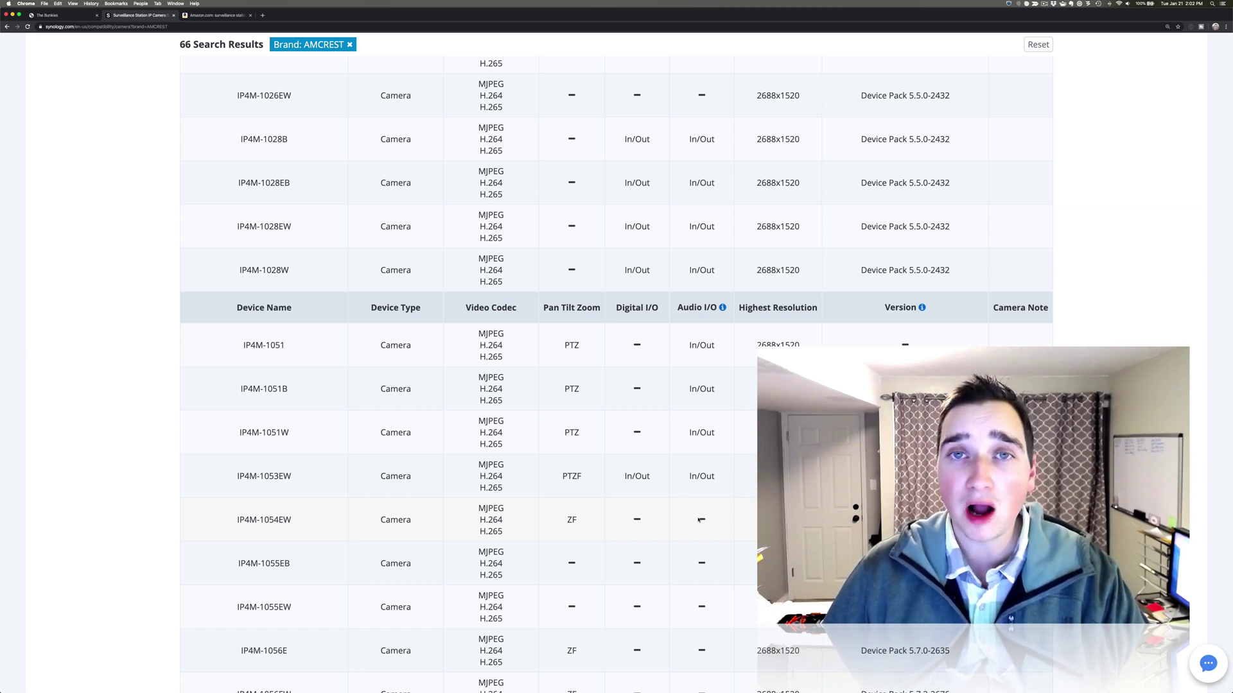
pyautogui.scroll(15, 167, 84)
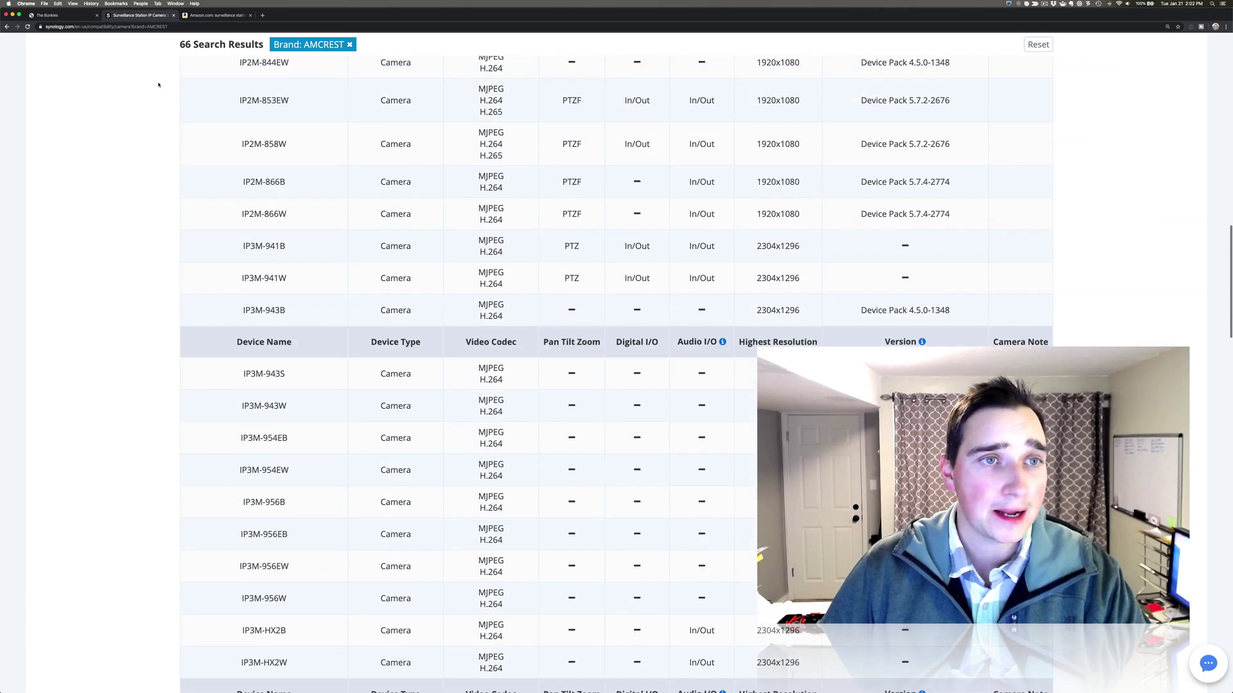
# Return to the IT Enthusiast Plus Series lineup, listing the DS620slim, DS218+, DS1019+ and DS1618+.
pyautogui.moveTo(156, 59)
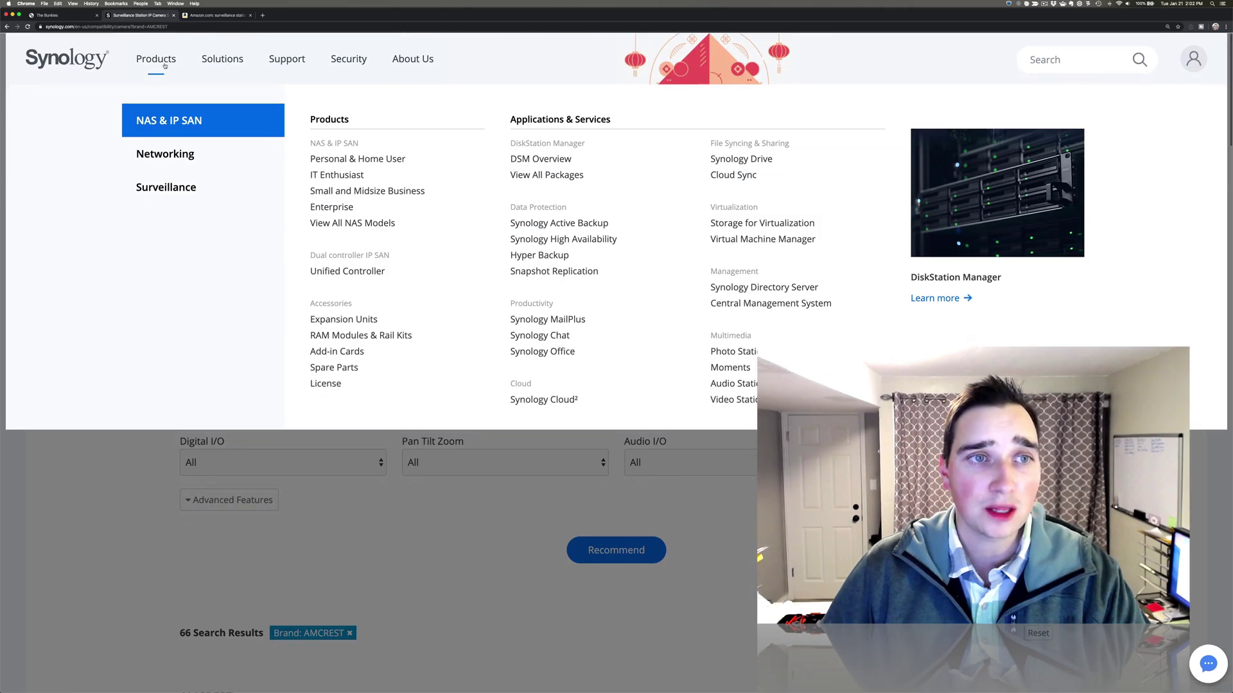
pyautogui.click(340, 174)
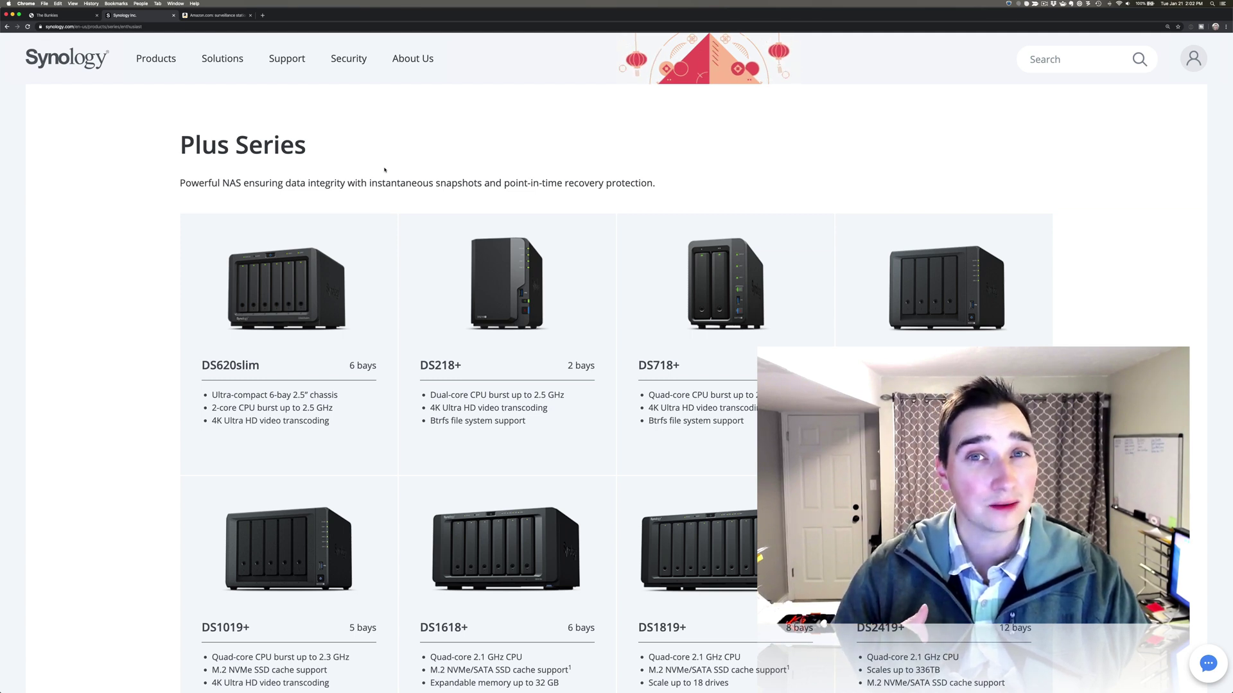
pyautogui.click(215, 16)
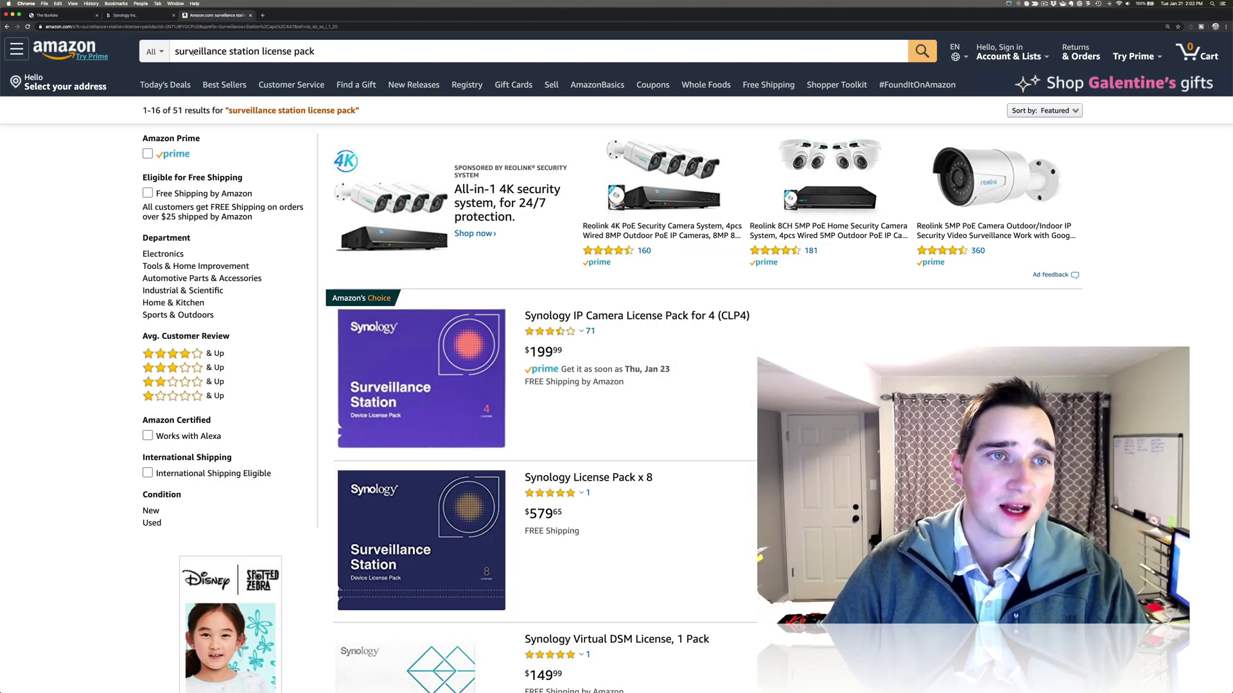
pyautogui.moveTo(194, 51); pyautogui.dragTo(341, 53)
pyautogui.scroll(-2, 578, 193)
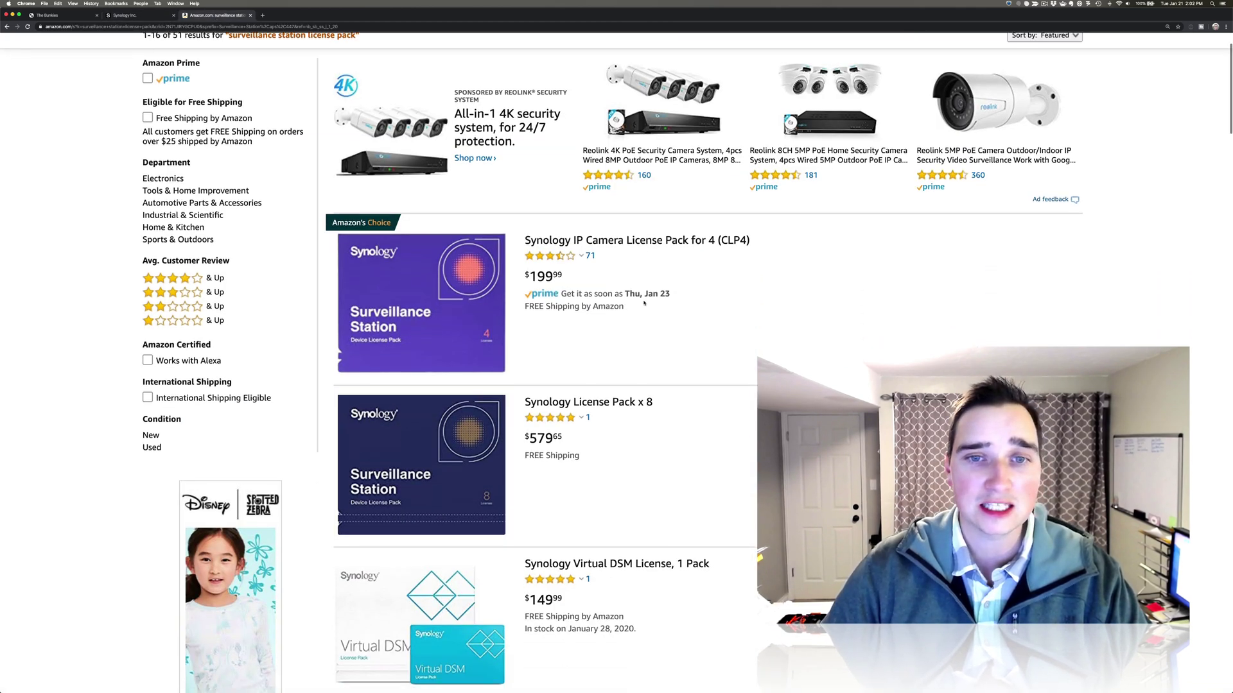
pyautogui.click(661, 241)
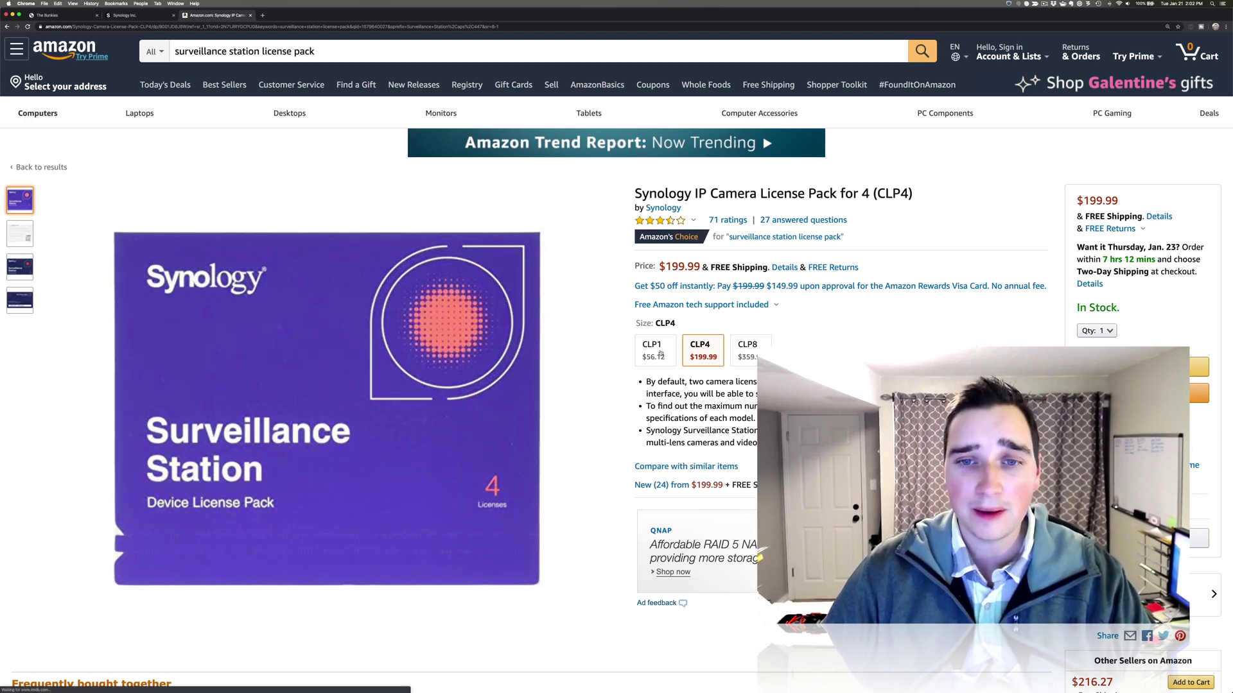
pyautogui.click(660, 354)
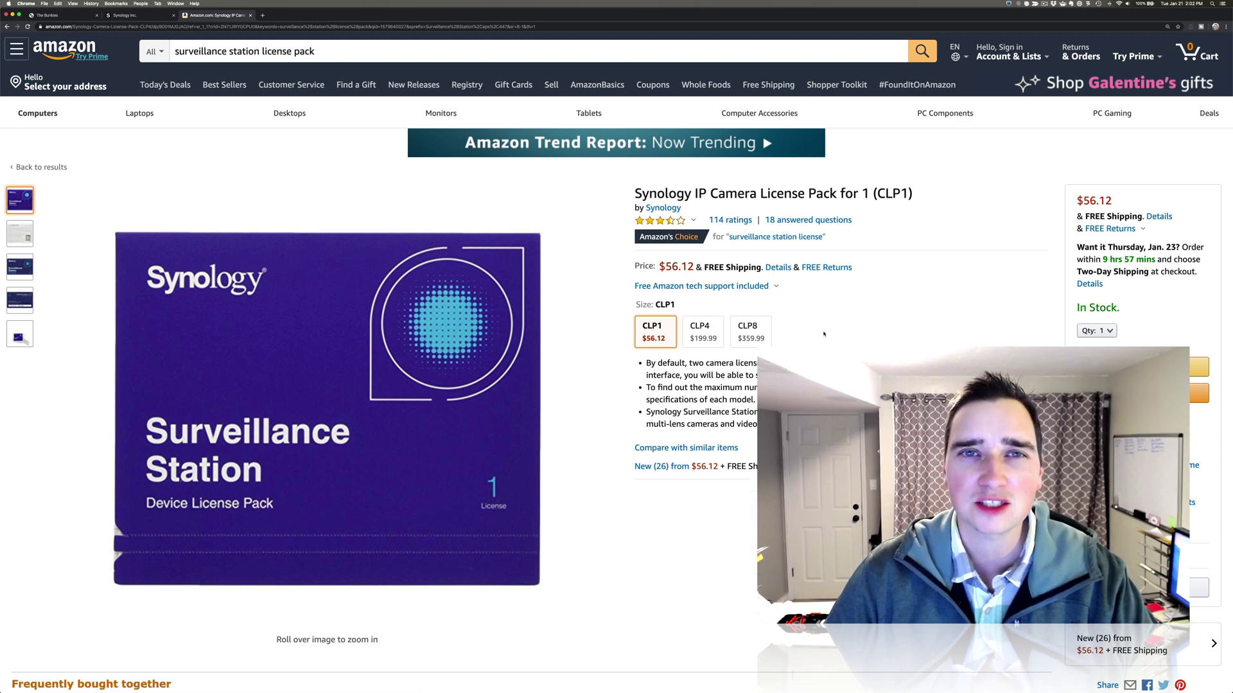
pyautogui.moveTo(421, 397)
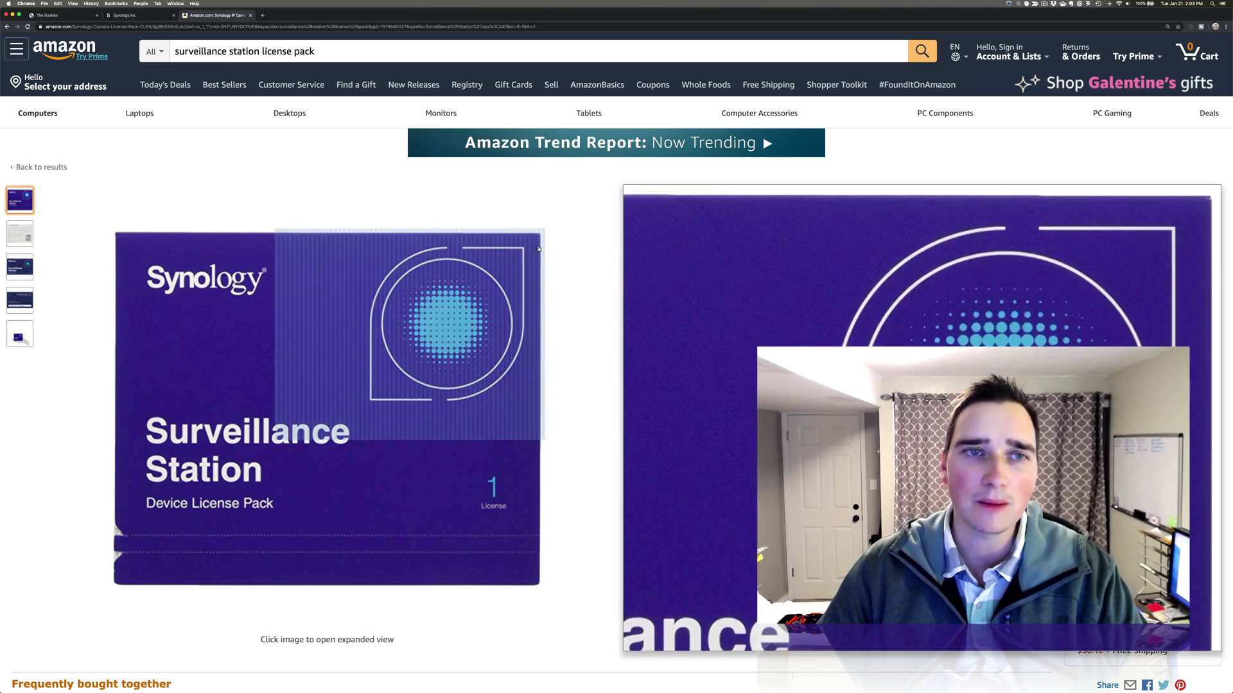
pyautogui.click(136, 15)
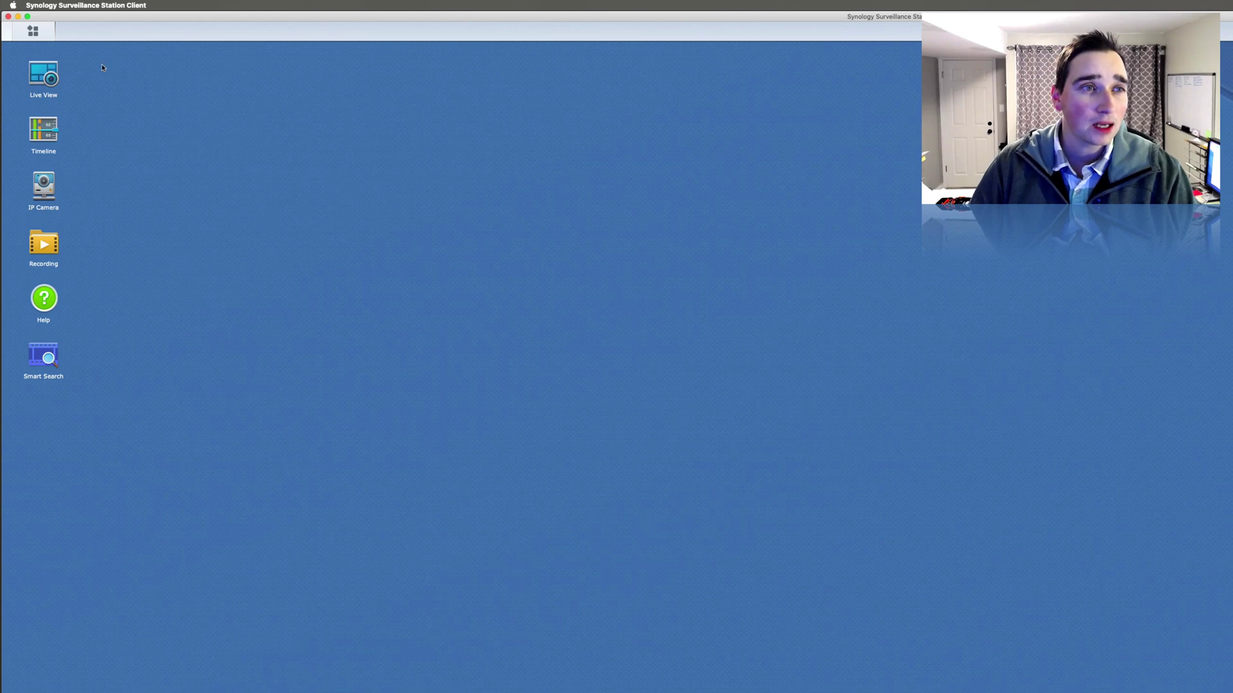
# Open the Surveillance Station main menu with License, Log, System and Application Center.
pyautogui.click(35, 32)
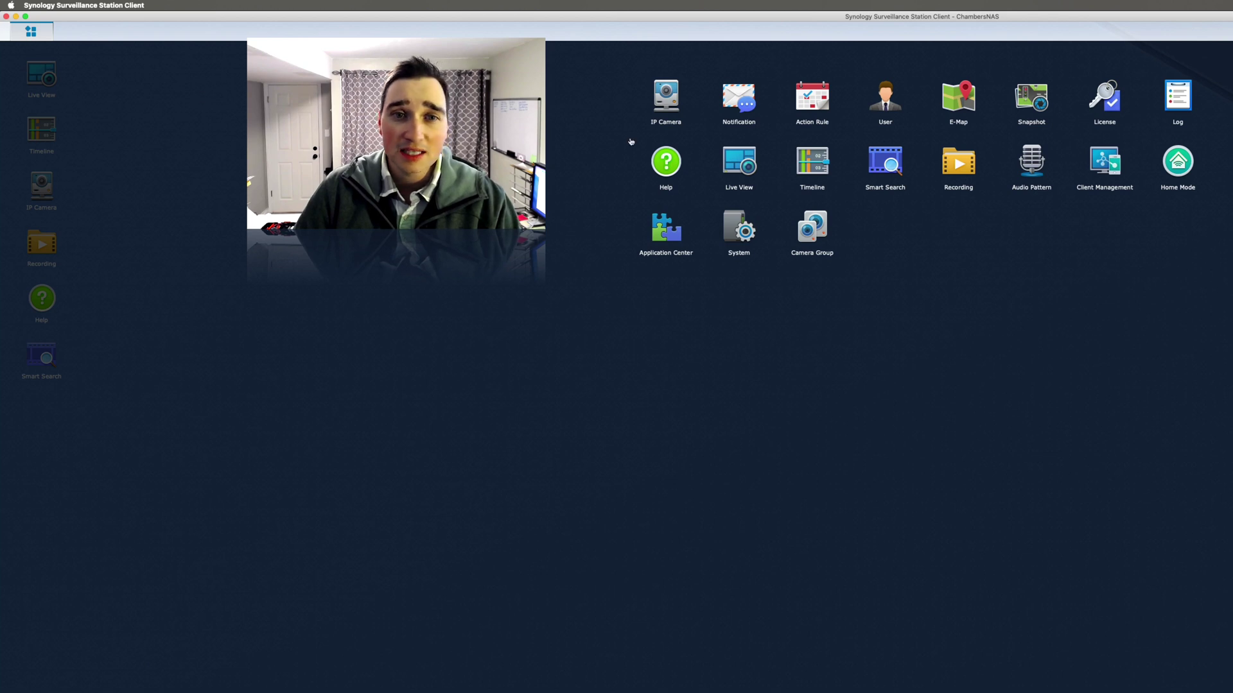
# Open IP Camera, listing FrontDoorCam, DriveWayCam, PlaysetCam and YardCam.
pyautogui.click(668, 96)
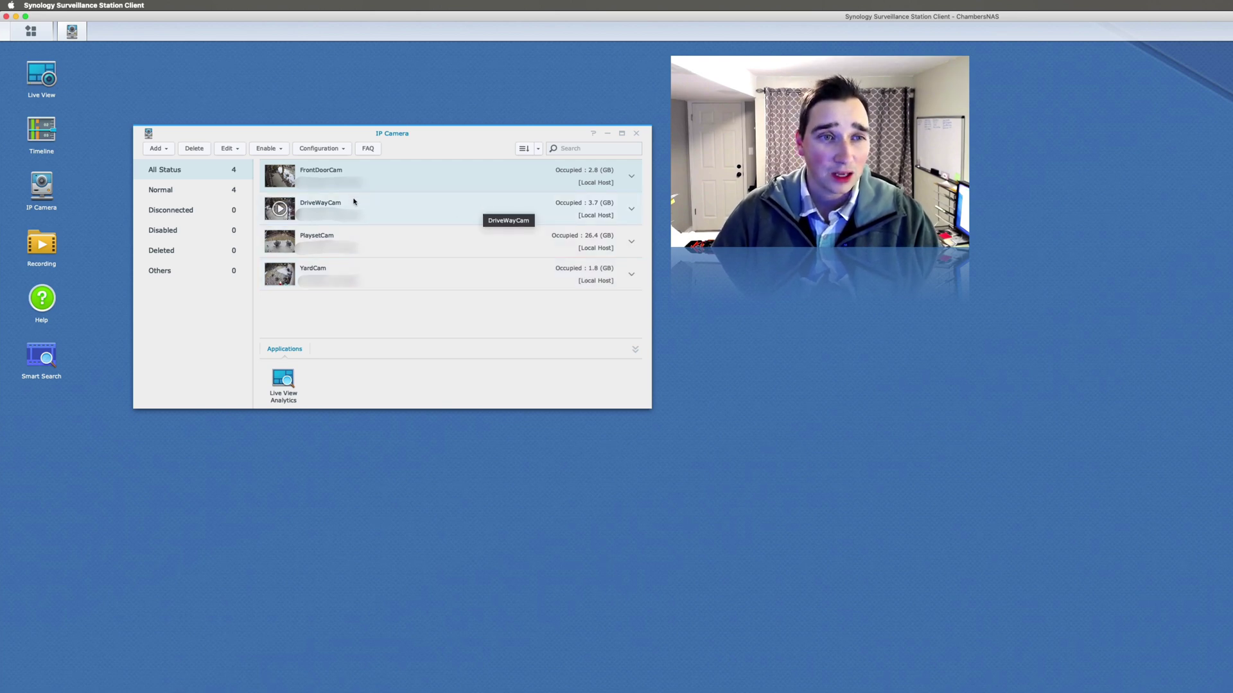
# Start the Add Camera Wizard in Complete Setup mode and name the camera ChickenYardCam.
pyautogui.click(168, 154)
pyautogui.click(171, 165)
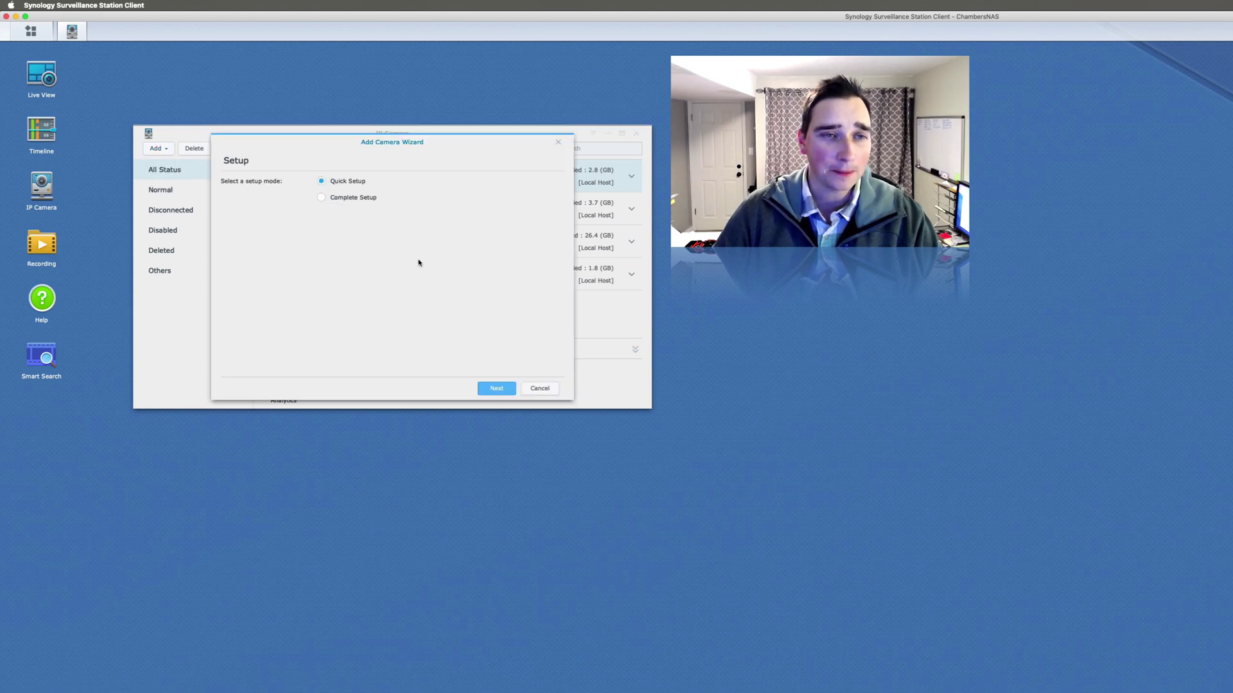
pyautogui.click(359, 201)
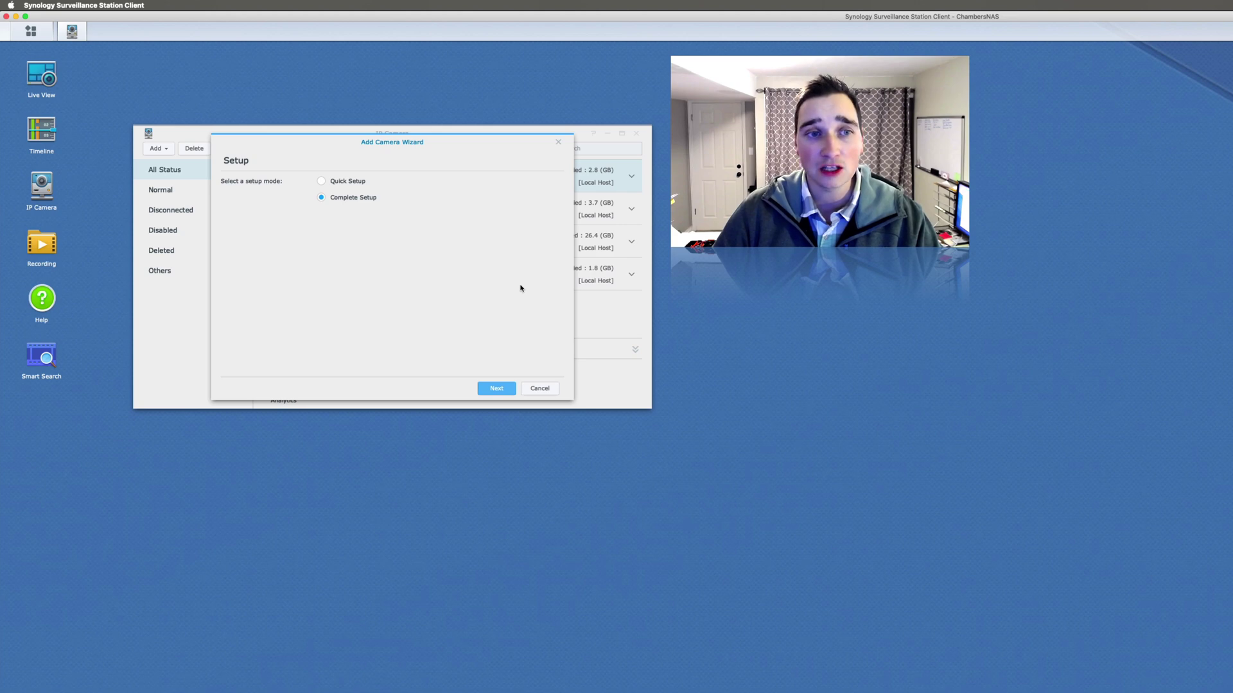
pyautogui.click(499, 393)
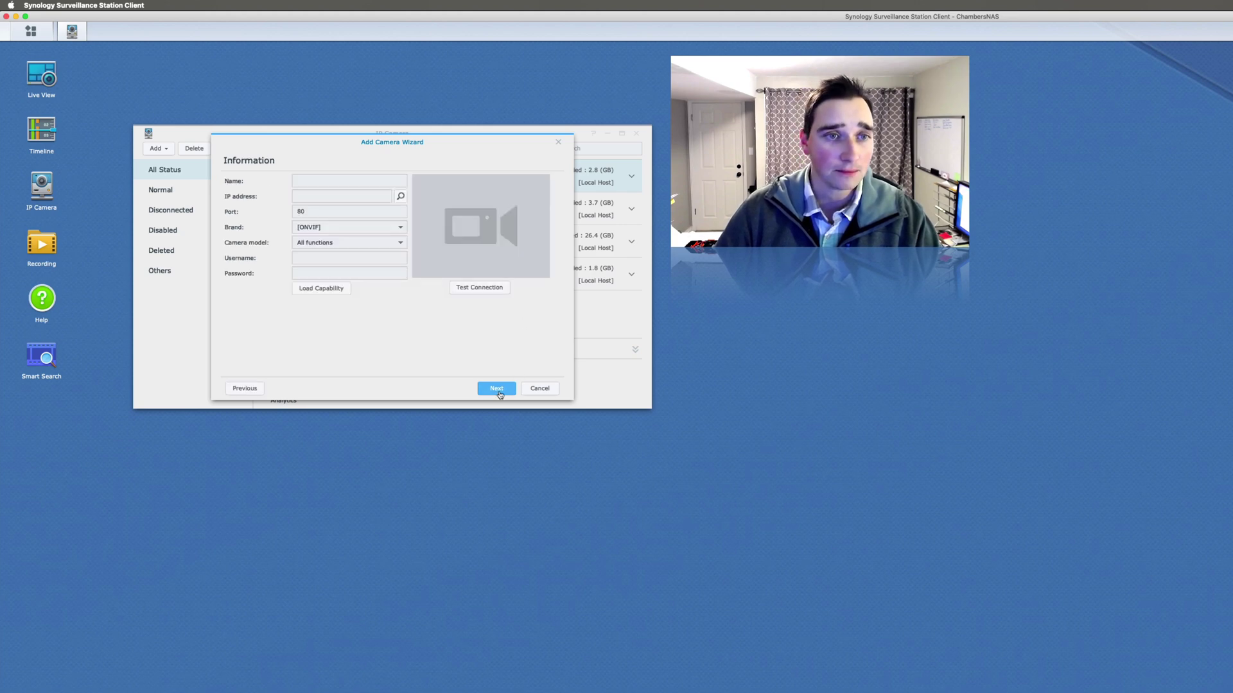
pyautogui.click(316, 183)
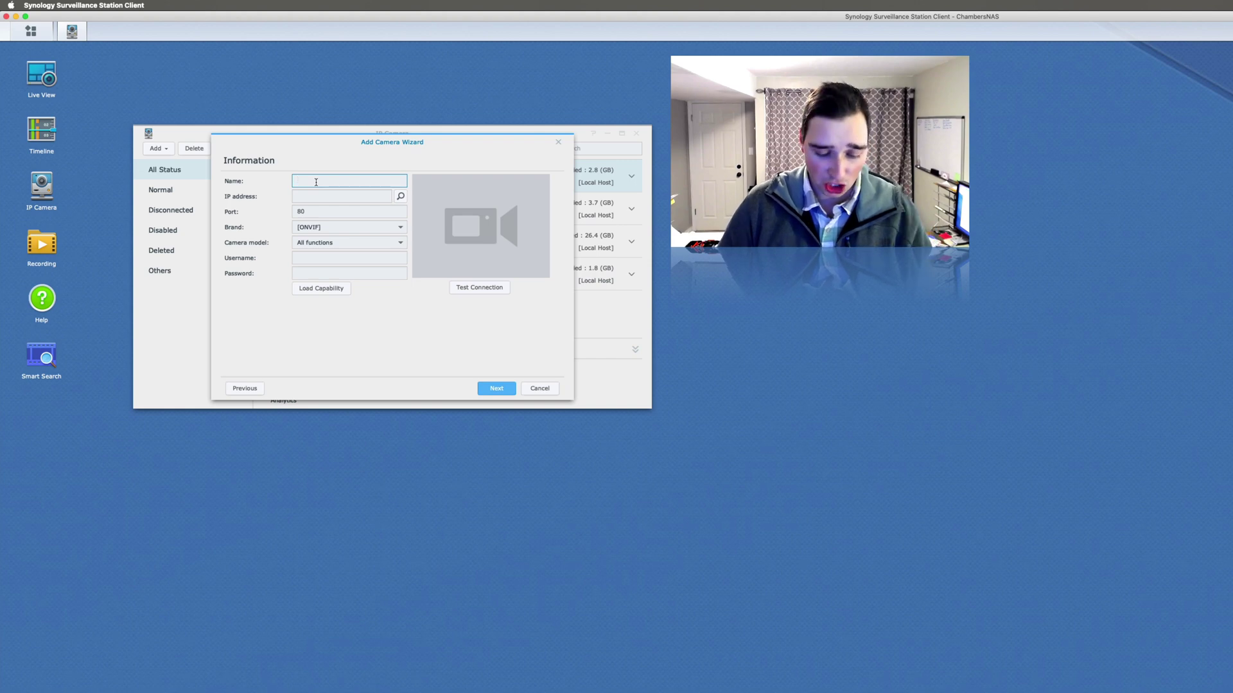
pyautogui.write('Chicke')
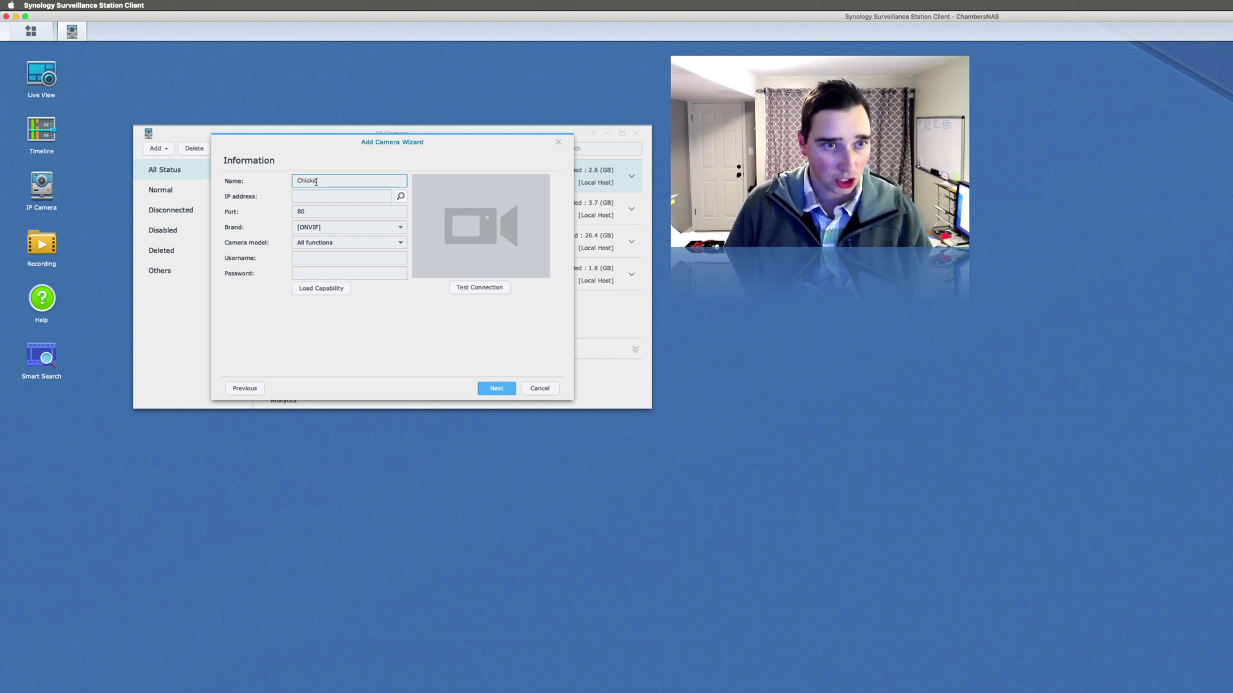
pyautogui.write('nYard')
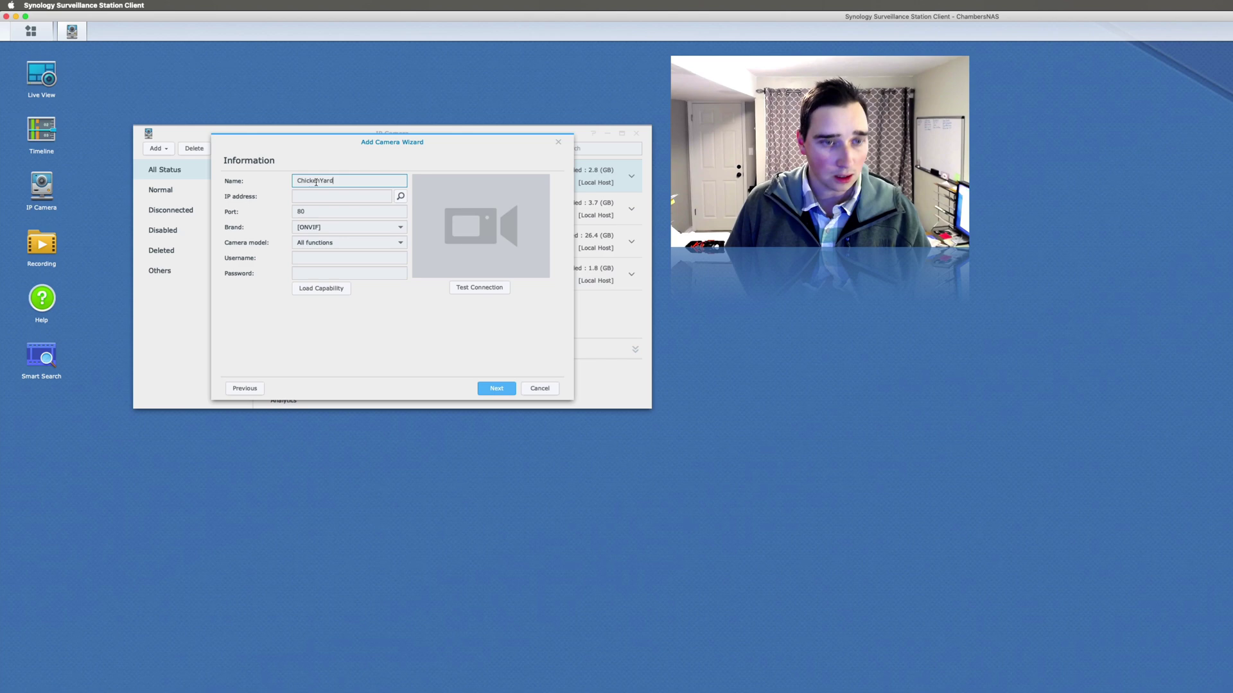
pyautogui.write('Cam')
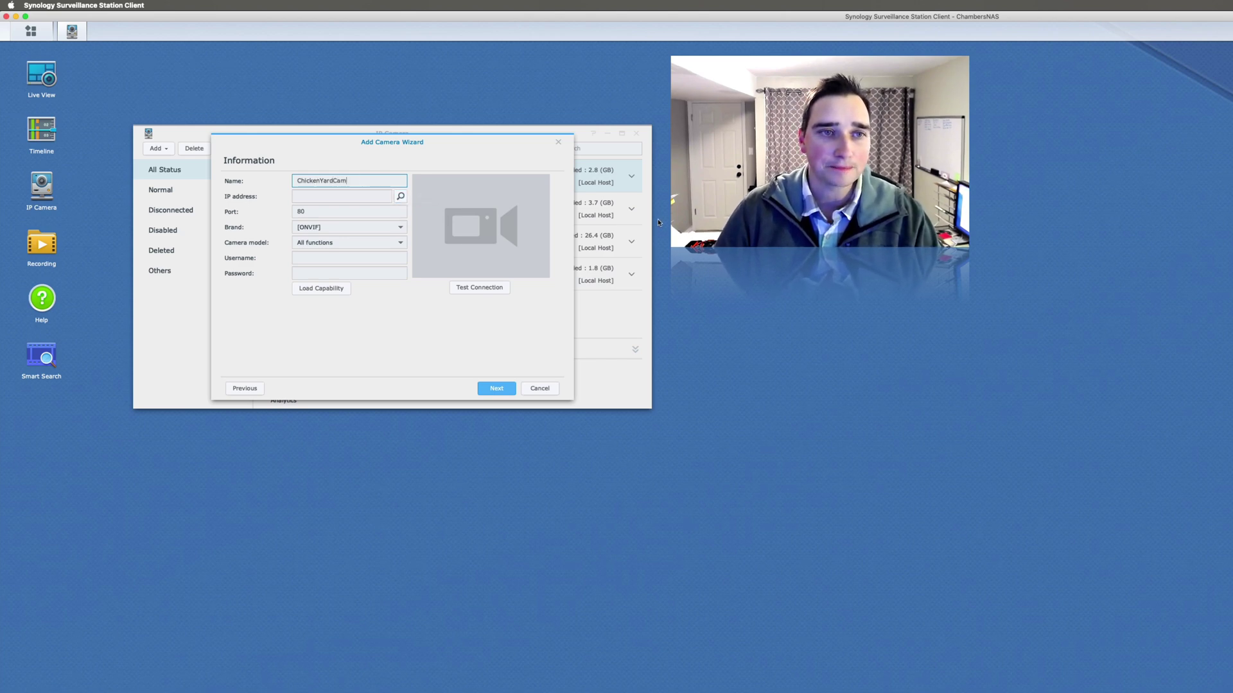
# Fill in the discovered Amcrest camera at 192.168.1.74, port 1746, as the Generic_AMCREST model.
pyautogui.click(400, 197)
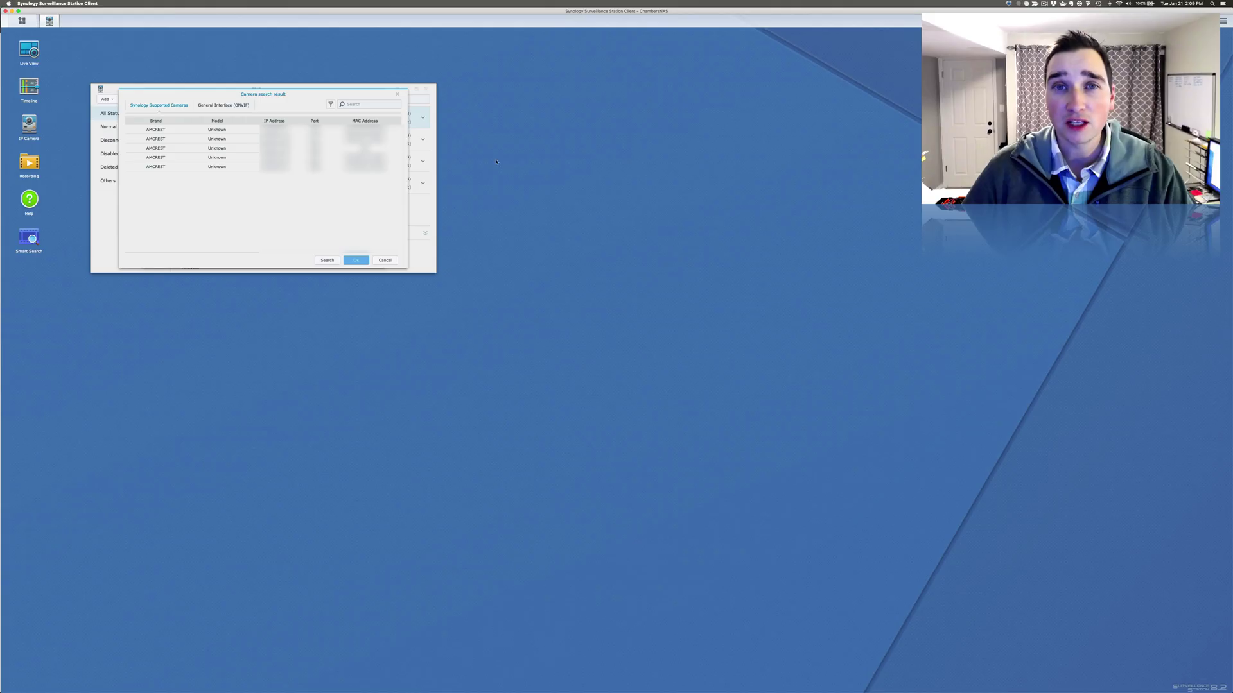
pyautogui.click(271, 131)
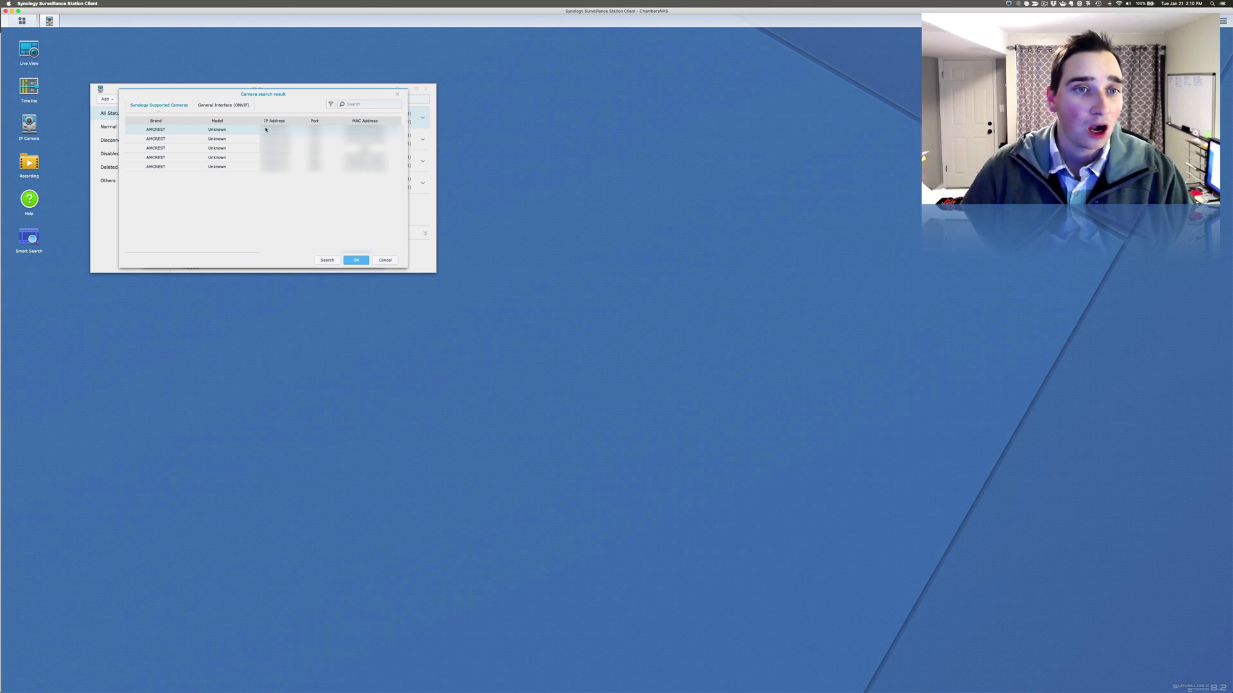
pyautogui.click(364, 262)
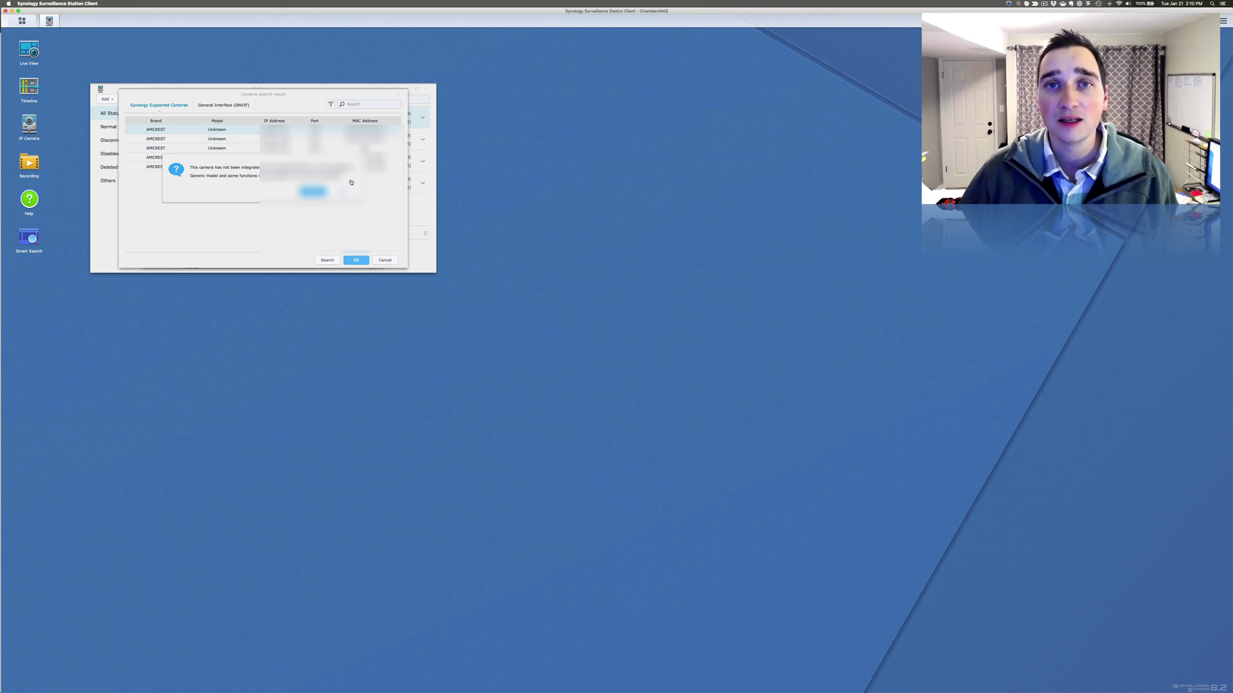
pyautogui.click(313, 191)
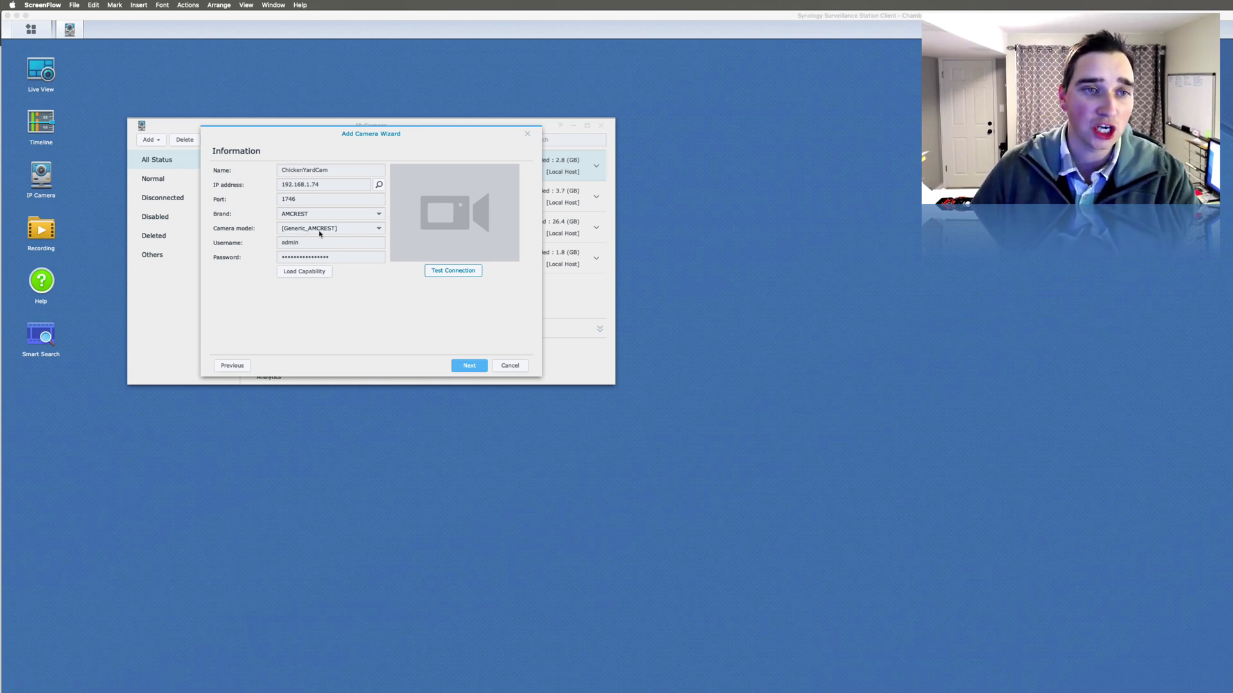
# Test the ChickenYardCam connection, getting a live snapshot of the chicken yard.
pyautogui.click(464, 272)
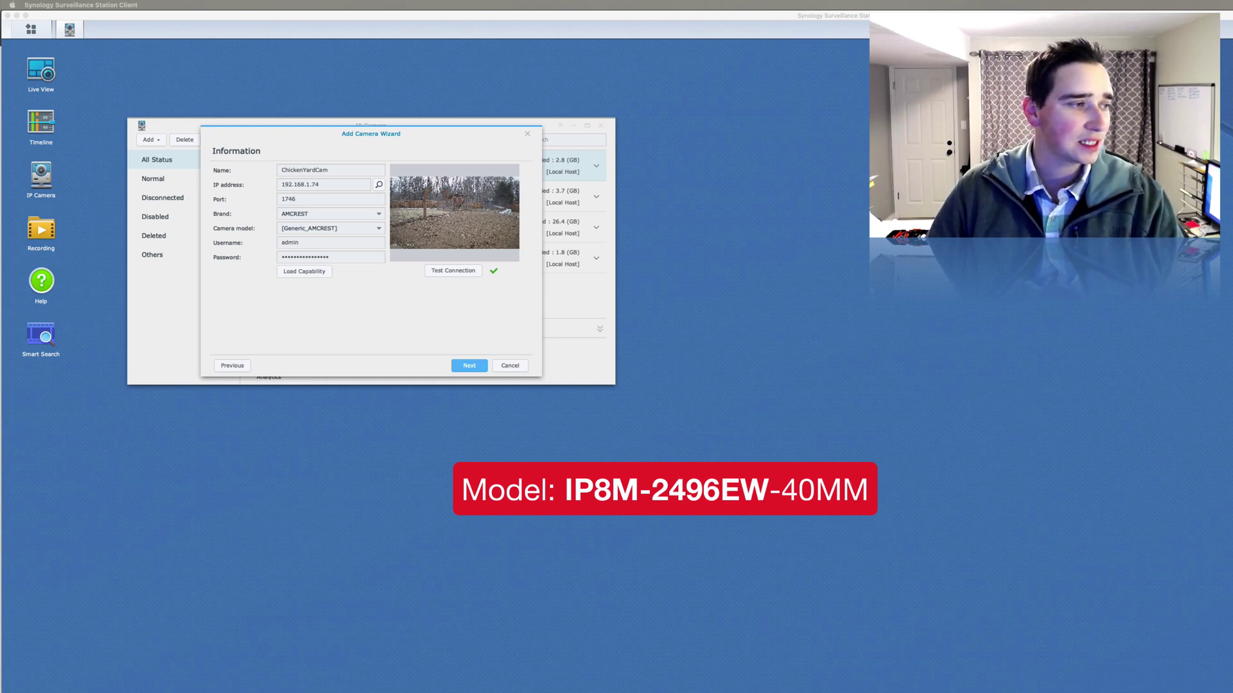
# Choose IP8M-2496EW from the Camera model list for ChickenYardCam.
pyautogui.click(378, 231)
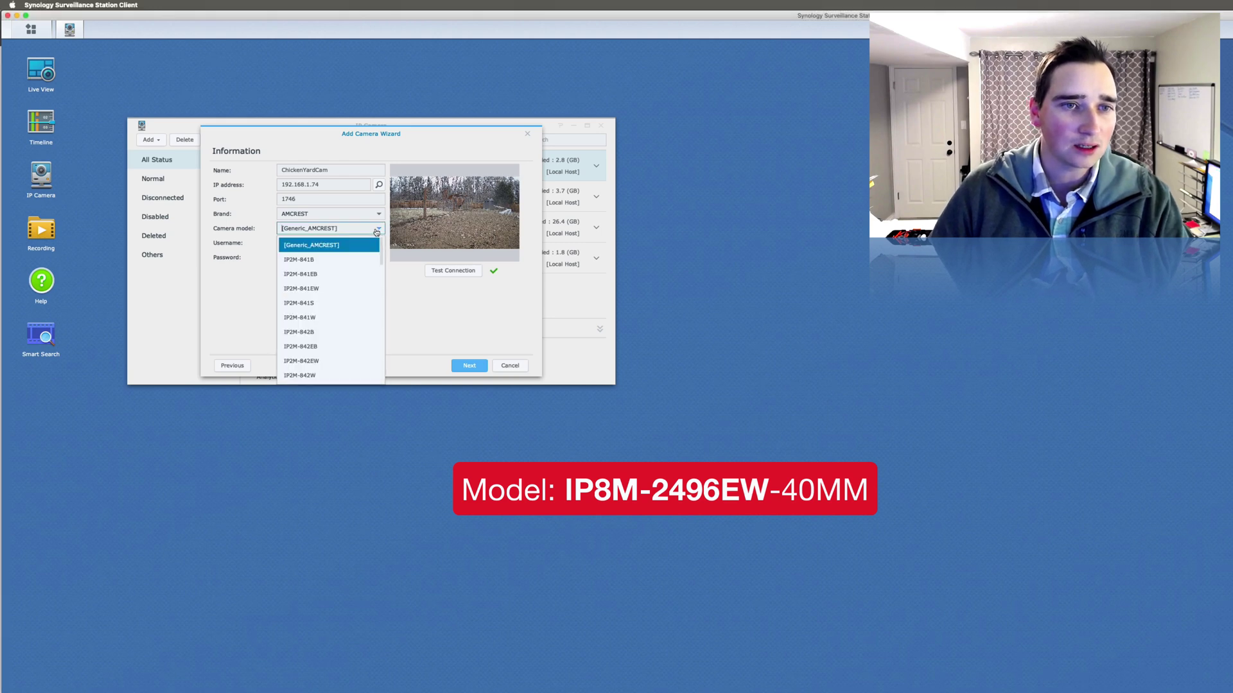
pyautogui.scroll(-3, 352, 268)
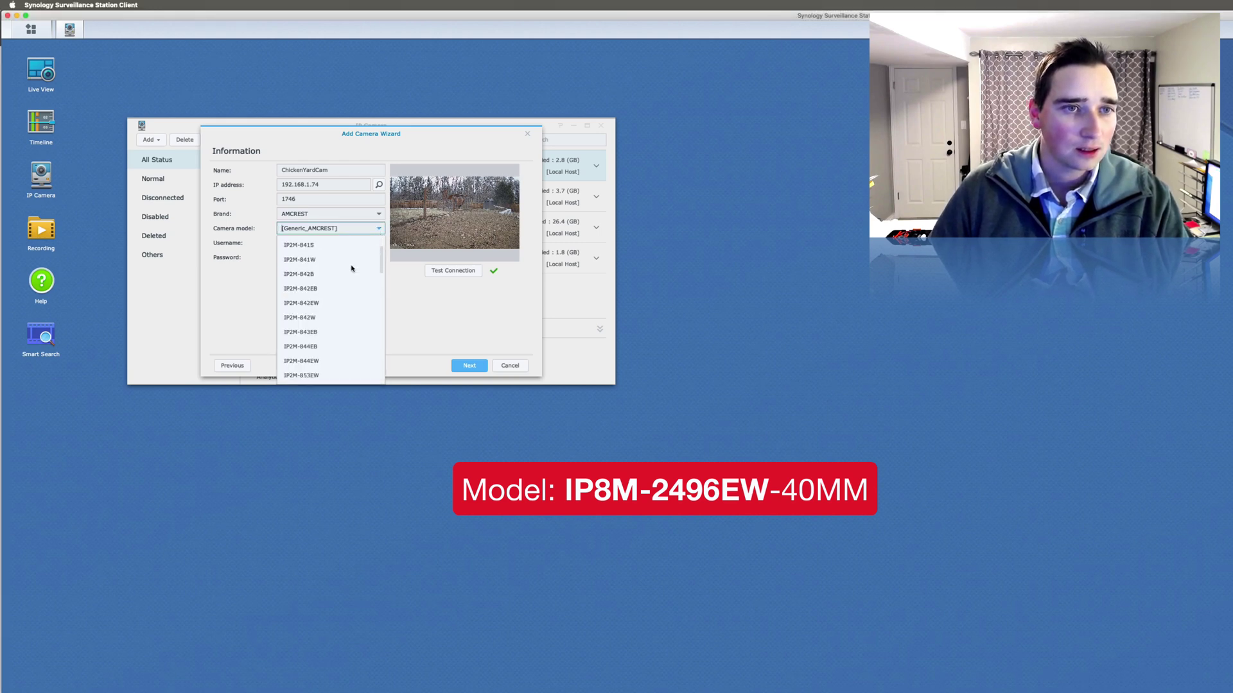
pyautogui.press('Down')
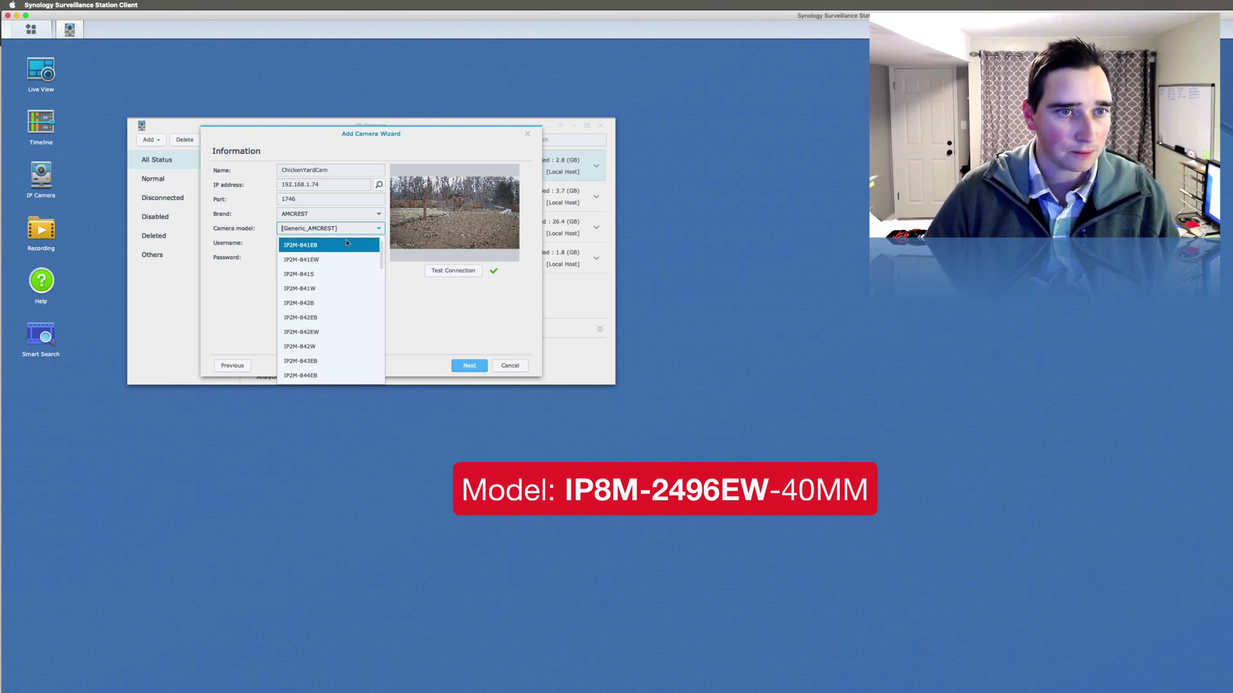
pyautogui.scroll(-10, 345, 283)
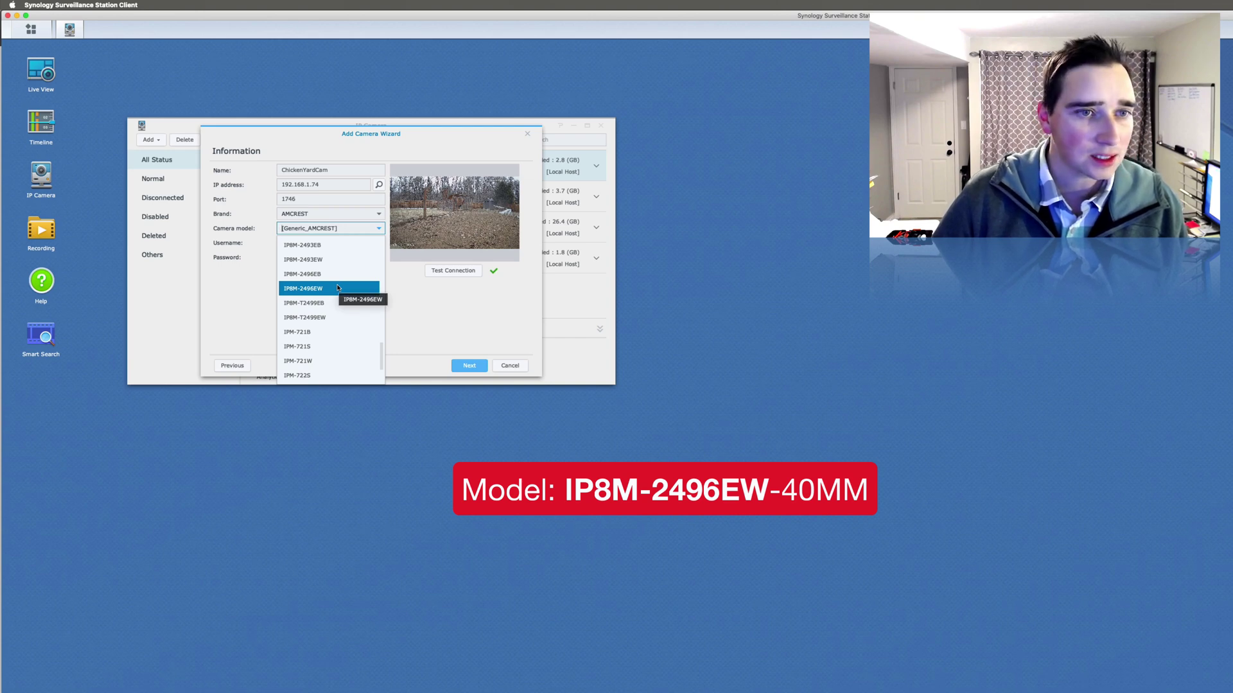
pyautogui.click(337, 287)
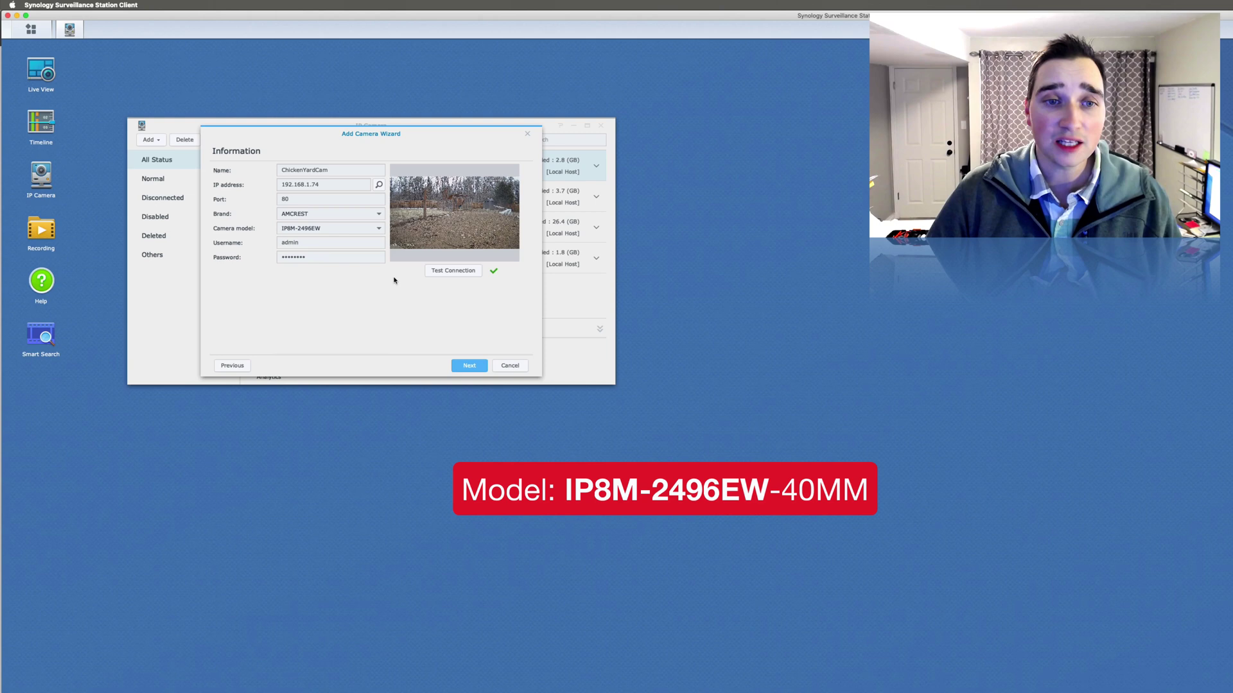
# Try connecting with the IP8M-2496EW model; decline the failure prompt and dismiss the failed connection test.
pyautogui.click(478, 367)
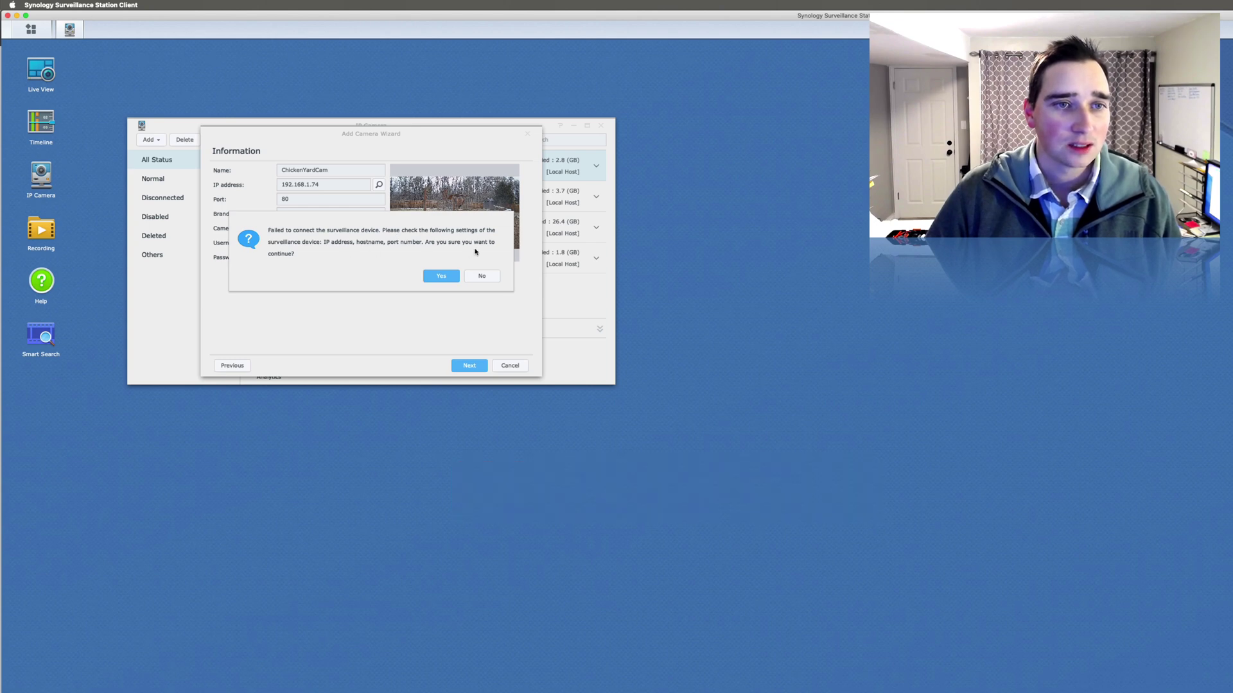
pyautogui.click(479, 277)
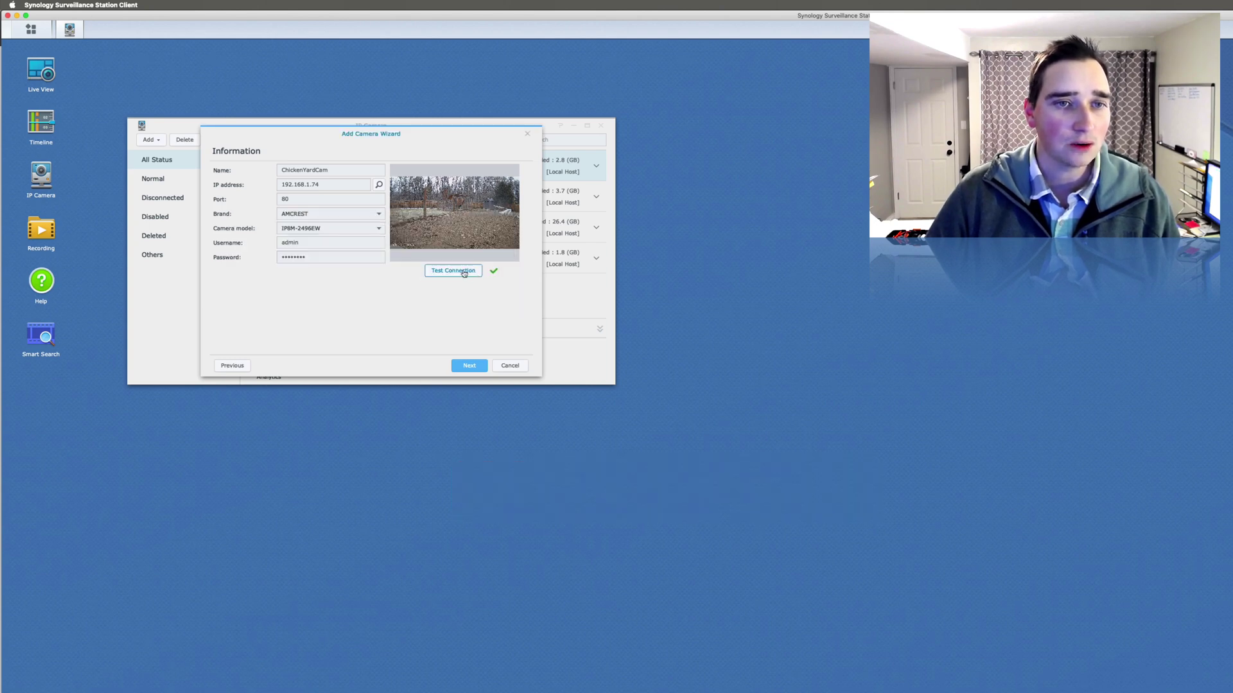
pyautogui.click(460, 270)
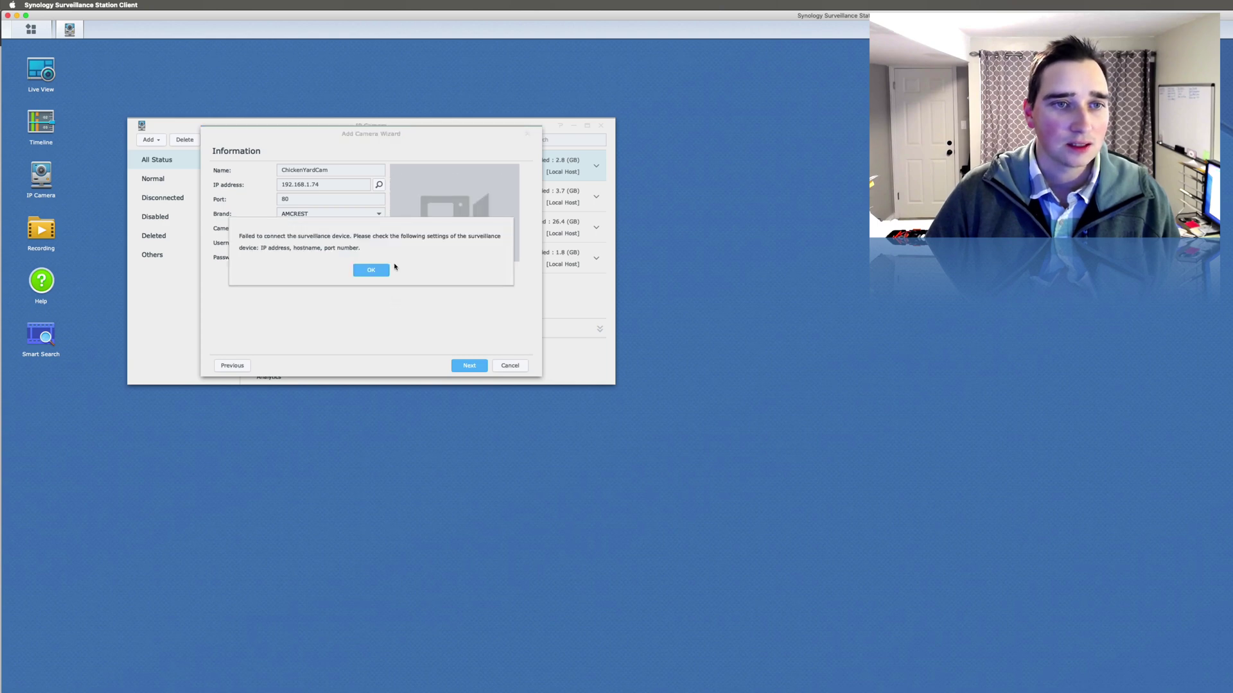
pyautogui.click(380, 271)
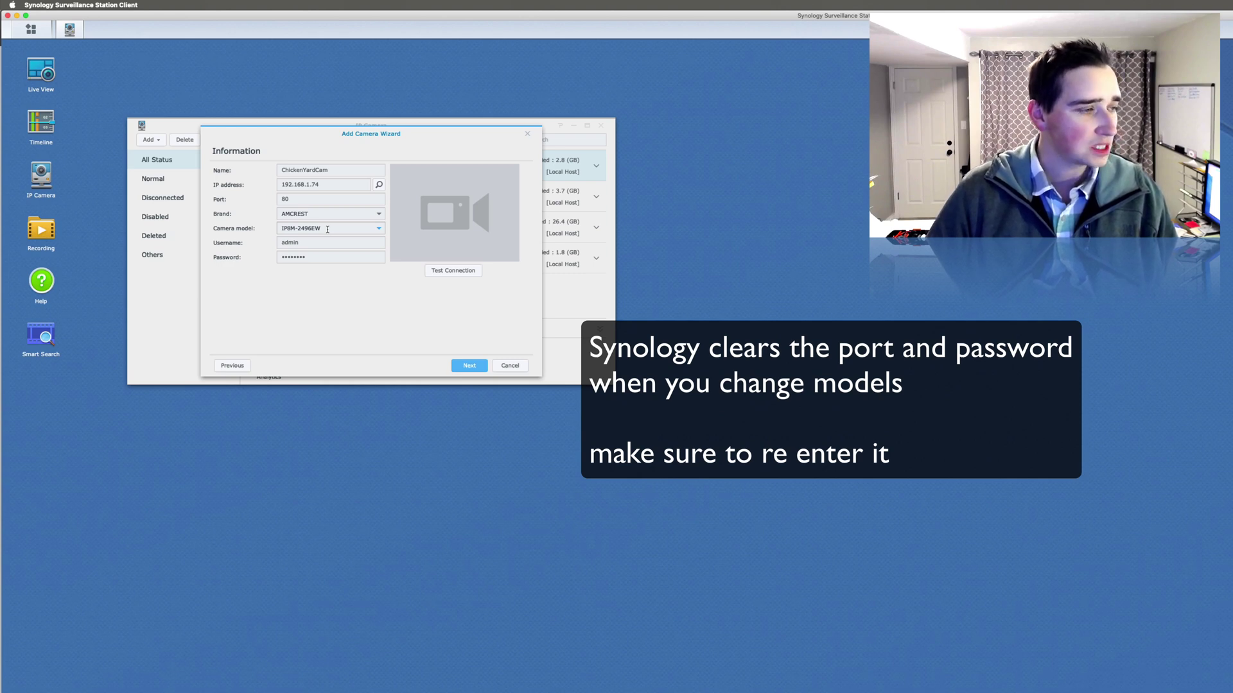
# Switch the camera model back to [Generic_AMCREST] and test the connection, which still fails.
pyautogui.click(379, 229)
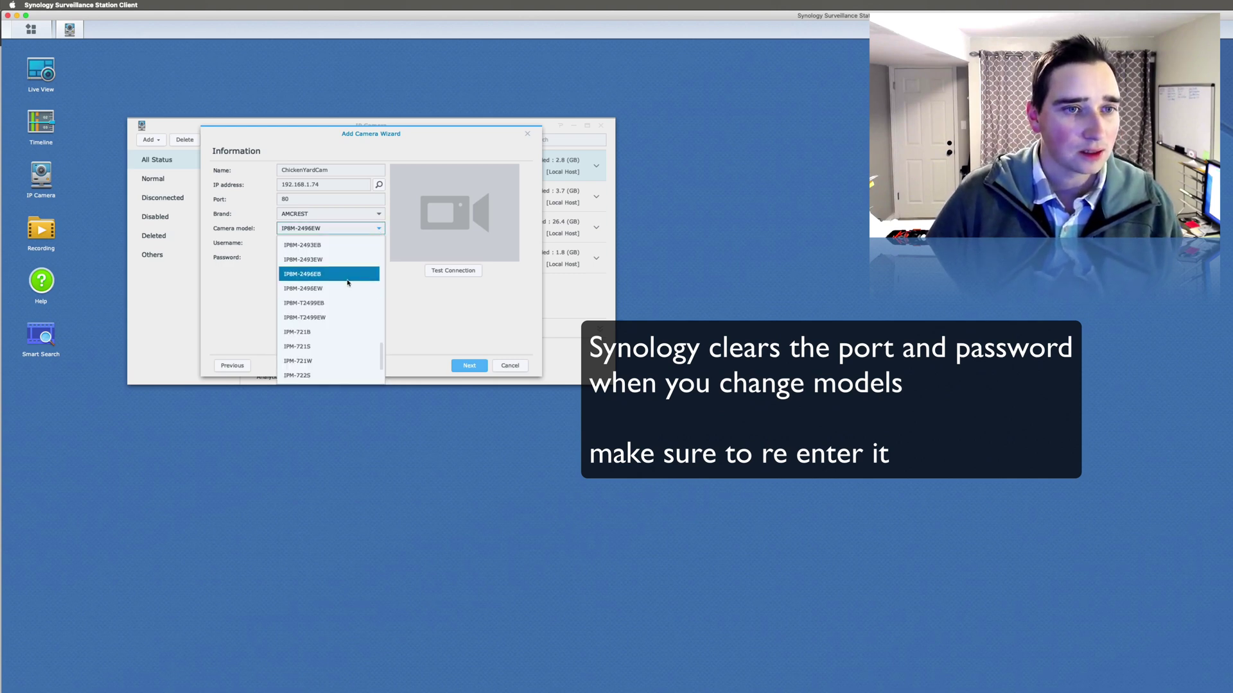
pyautogui.scroll(15, 344, 283)
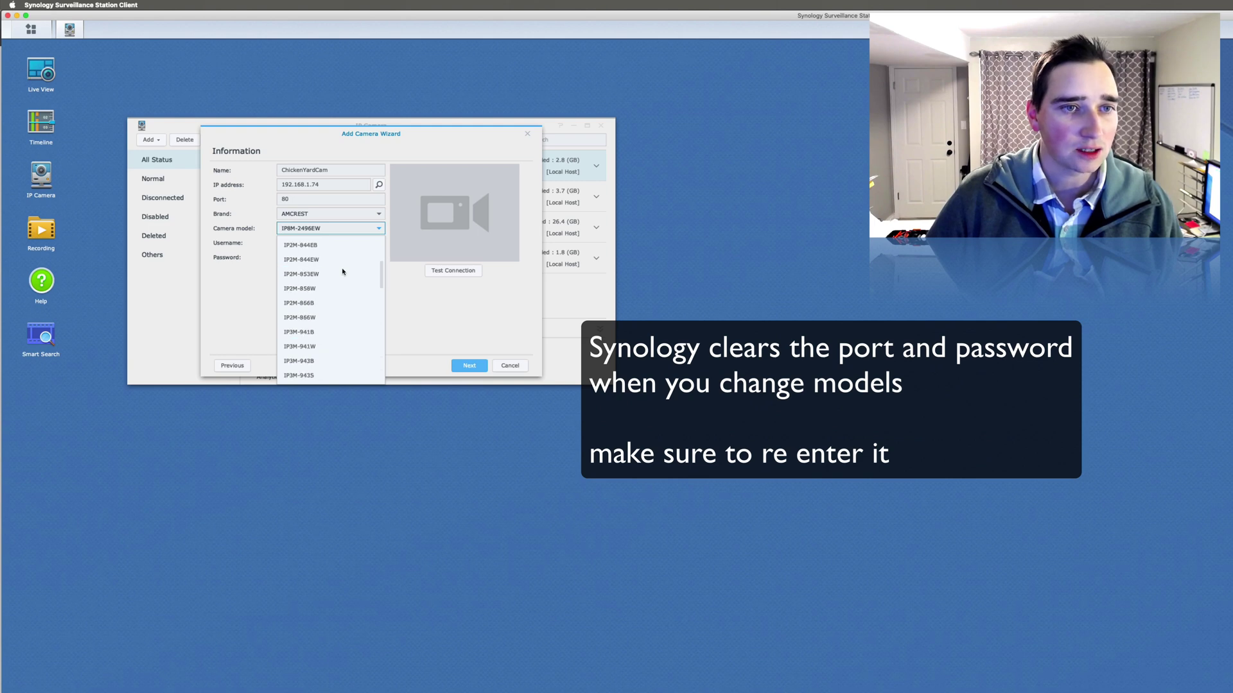
pyautogui.click(316, 244)
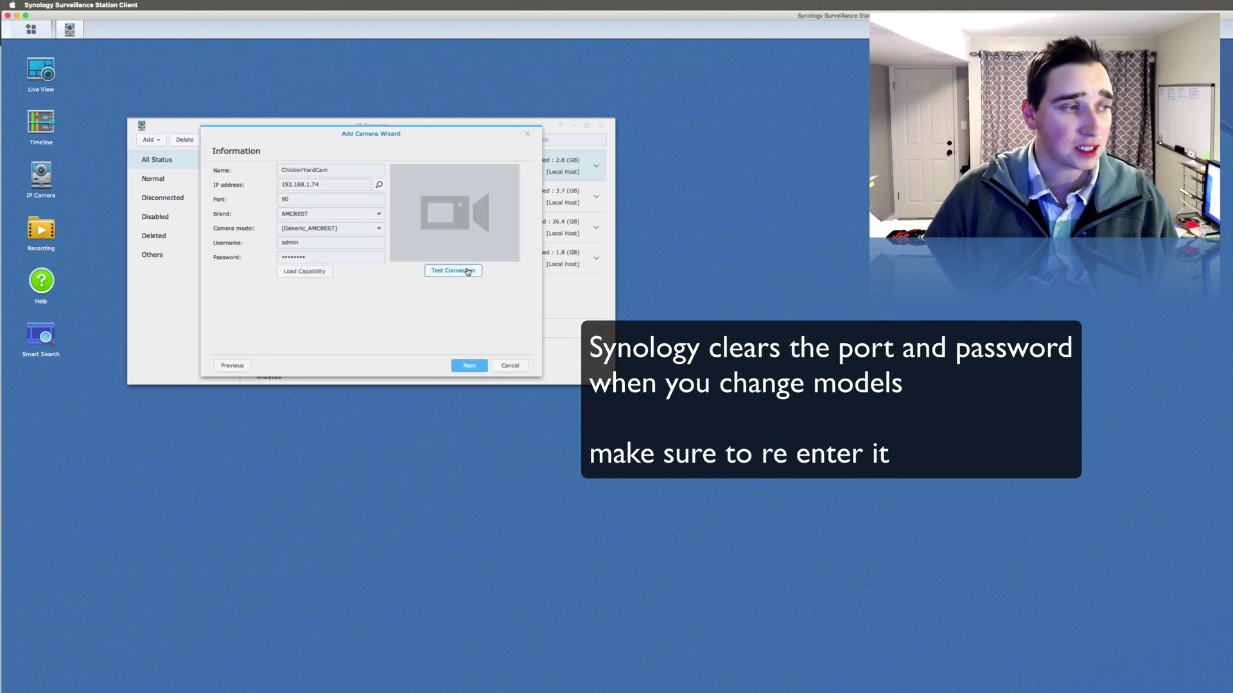
pyautogui.click(468, 272)
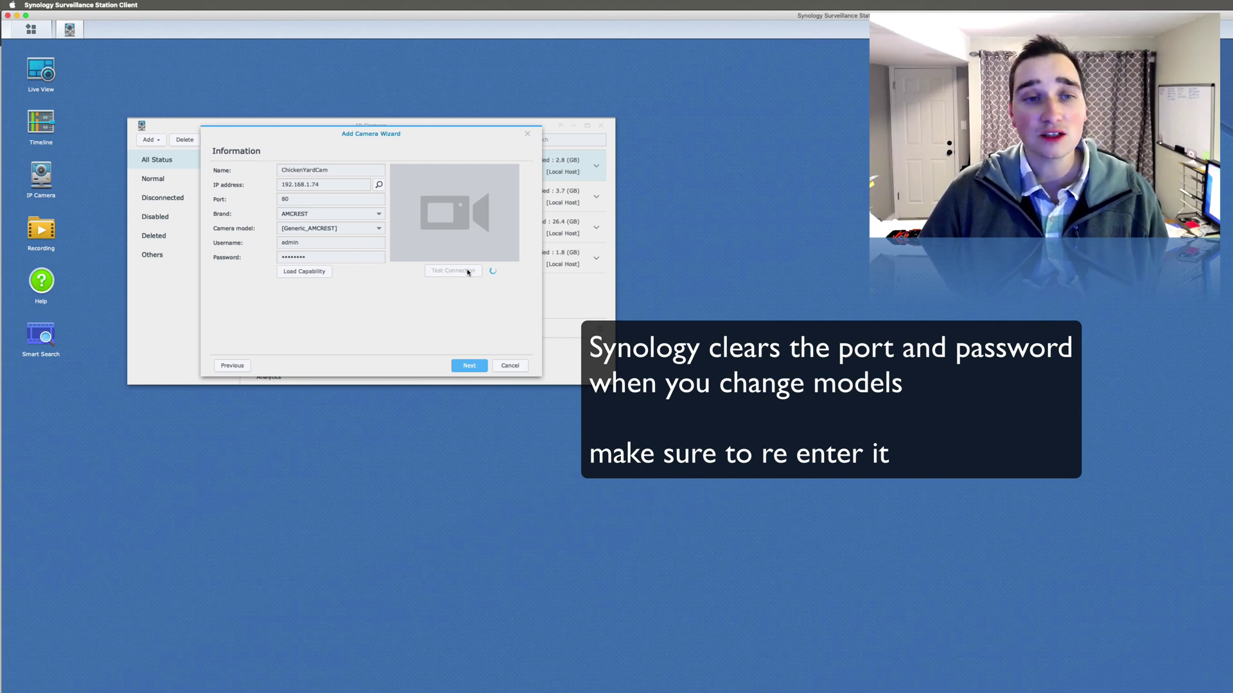
pyautogui.click(359, 264)
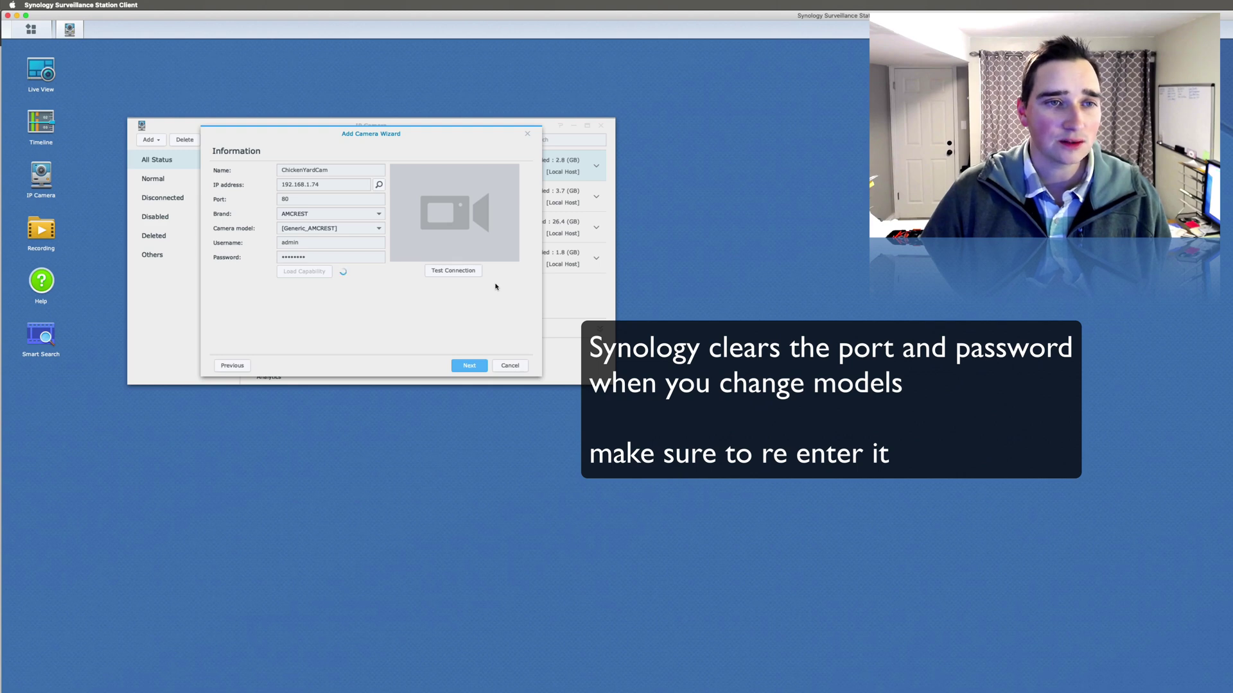
pyautogui.click(367, 265)
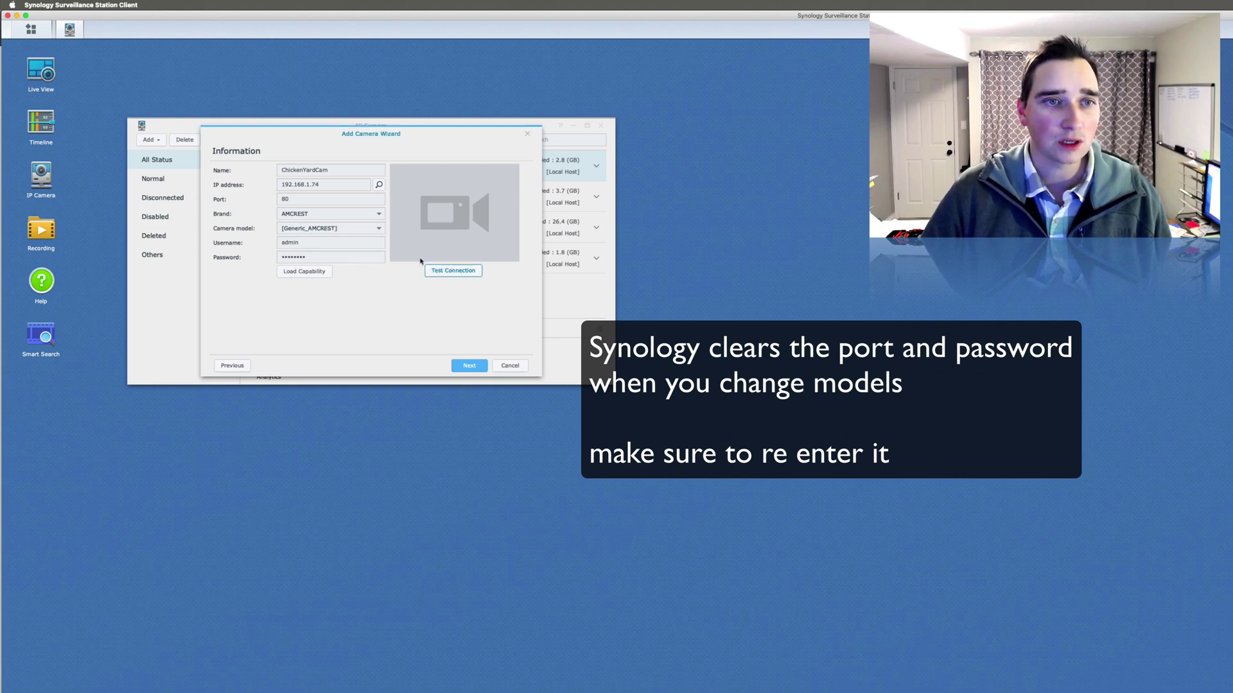
# Change the port to 1746 and re-enter the camera password until the connection test passes, then continue.
pyautogui.doubleClick(306, 199)
pyautogui.write('1')
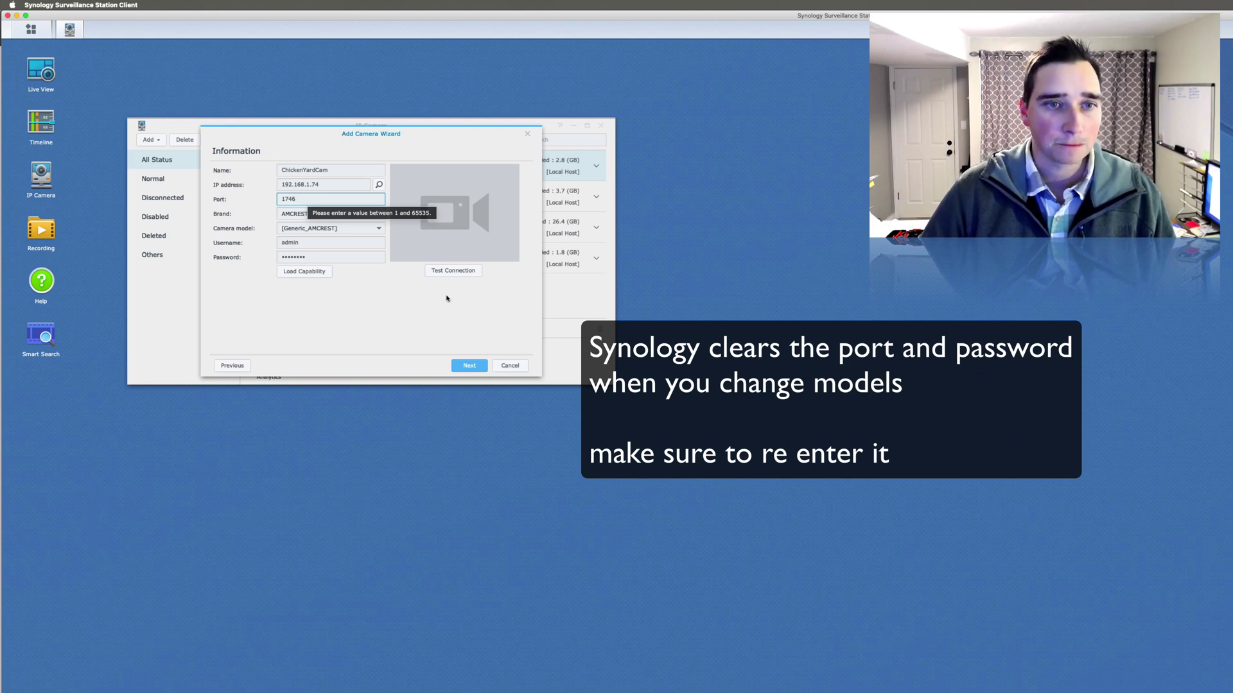
pyautogui.write('746')
pyautogui.click(454, 271)
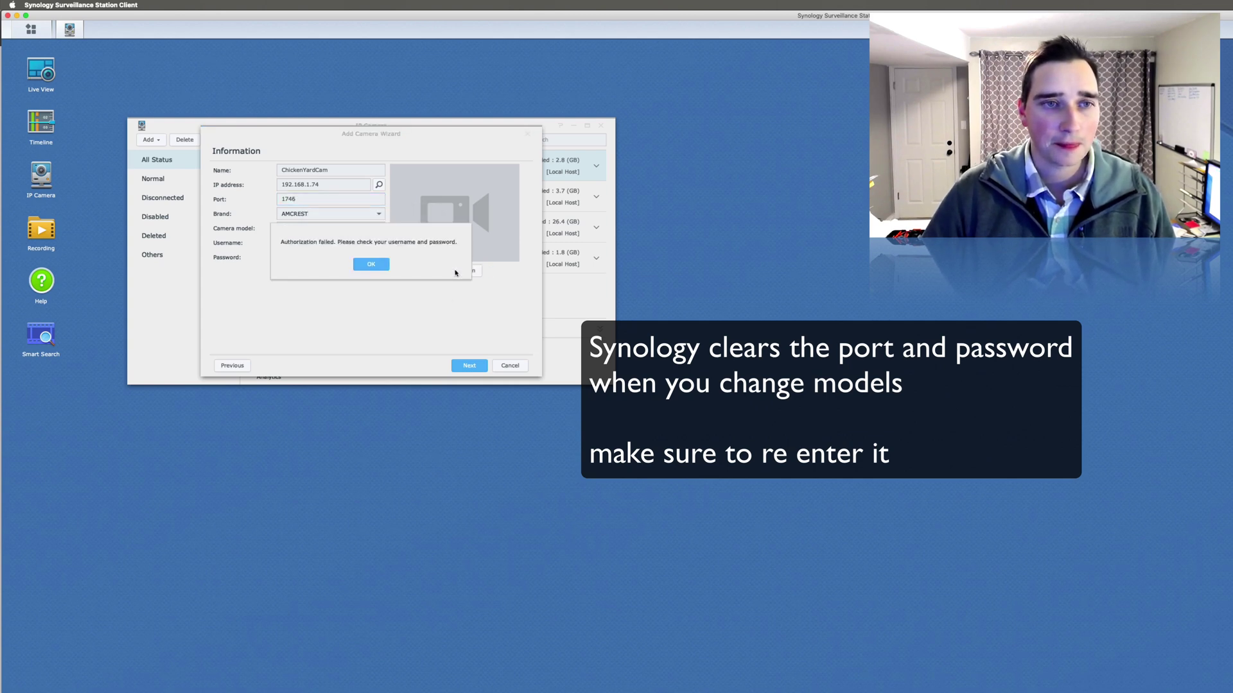
pyautogui.click(371, 262)
pyautogui.click(331, 256)
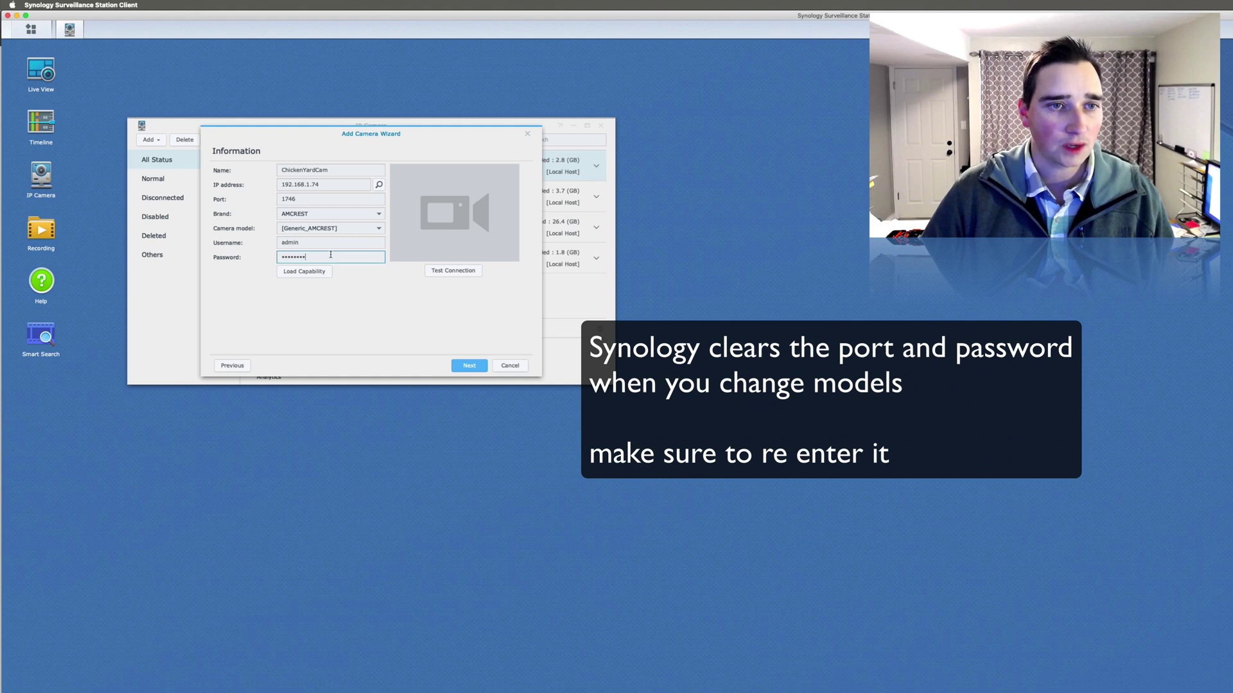
pyautogui.write('********')
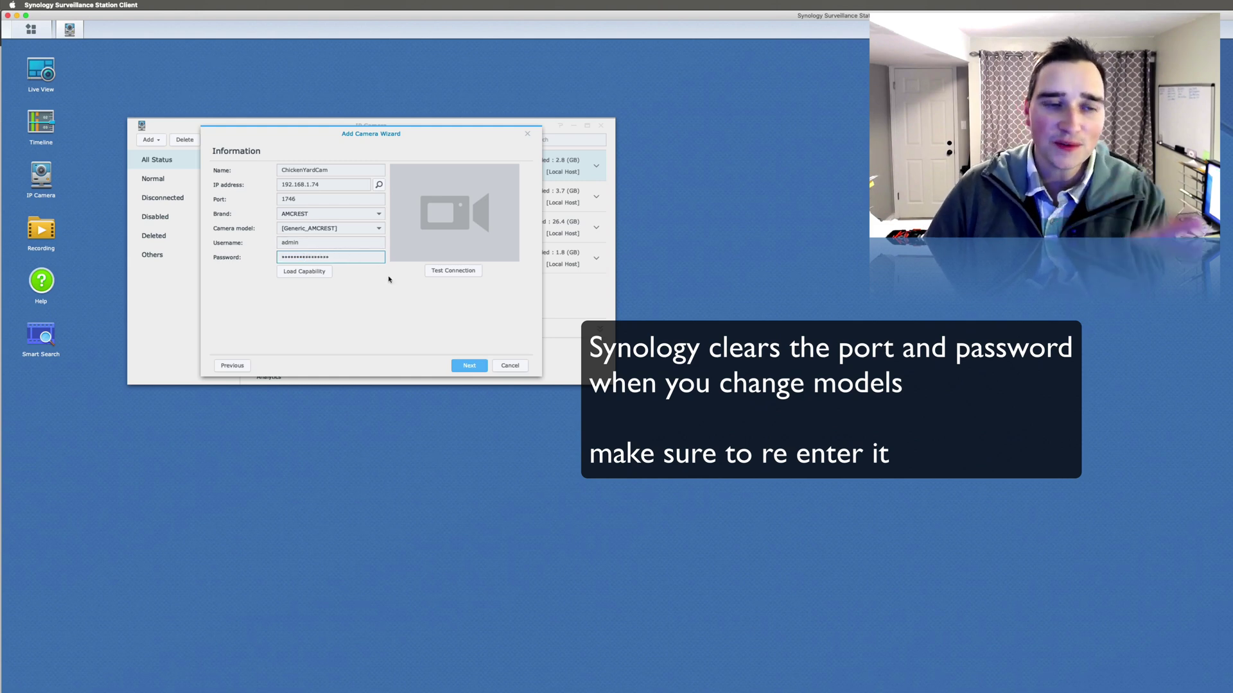
pyautogui.click(451, 273)
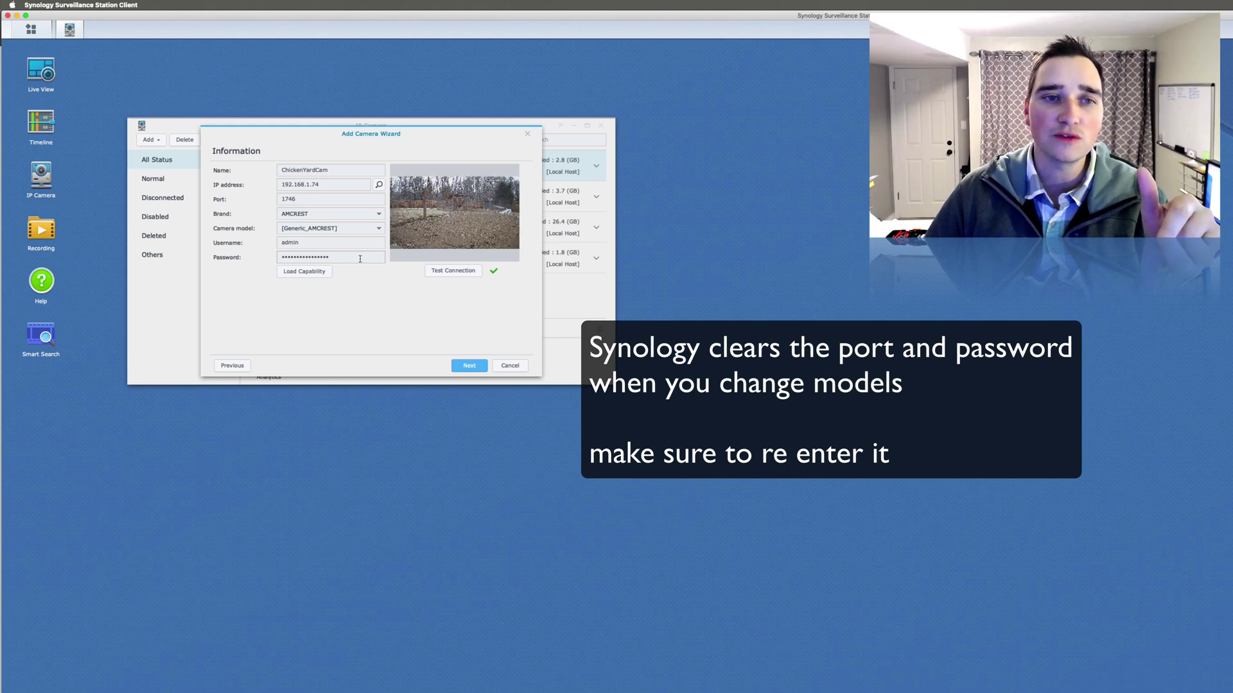
pyautogui.click(473, 365)
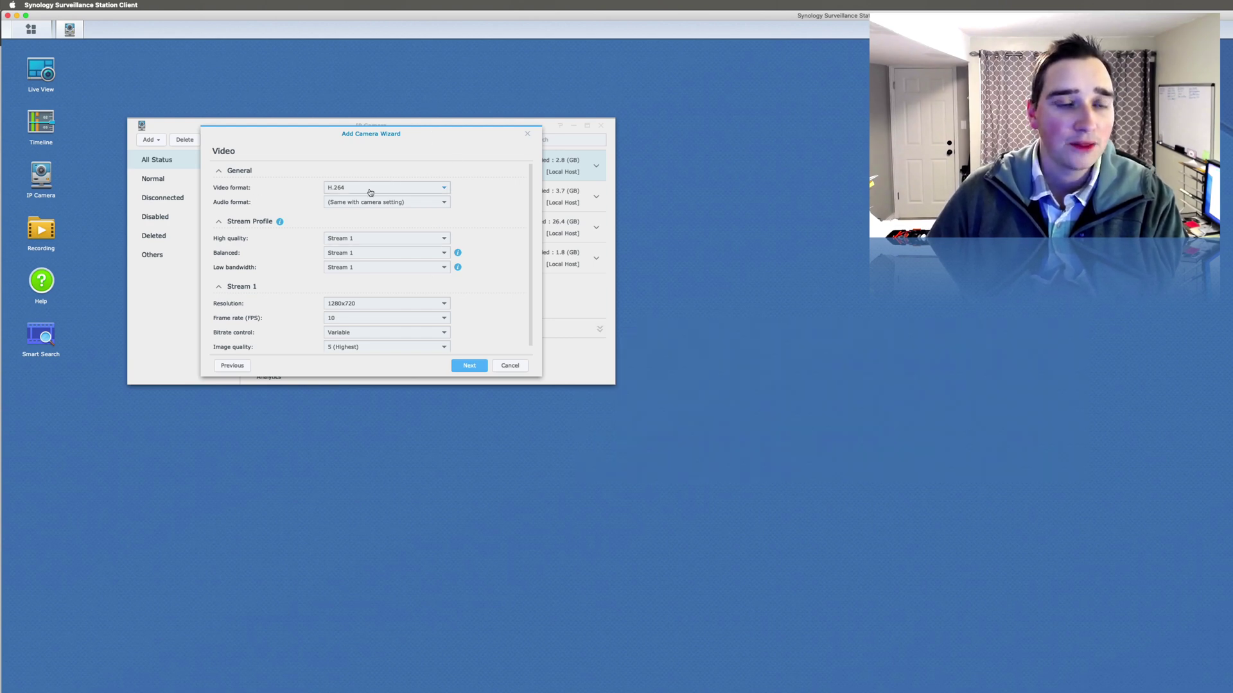
# Switch ChickenYardCam's video format from H.264 to H.265.
pyautogui.click(376, 190)
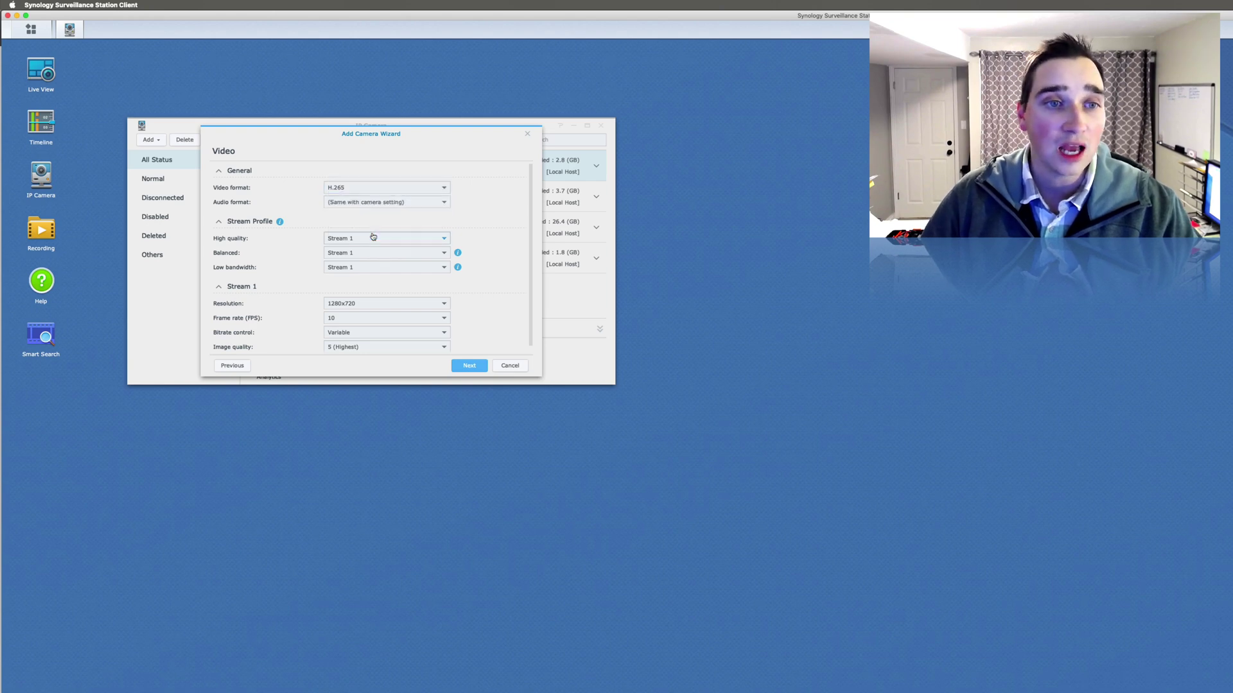
pyautogui.click(373, 235)
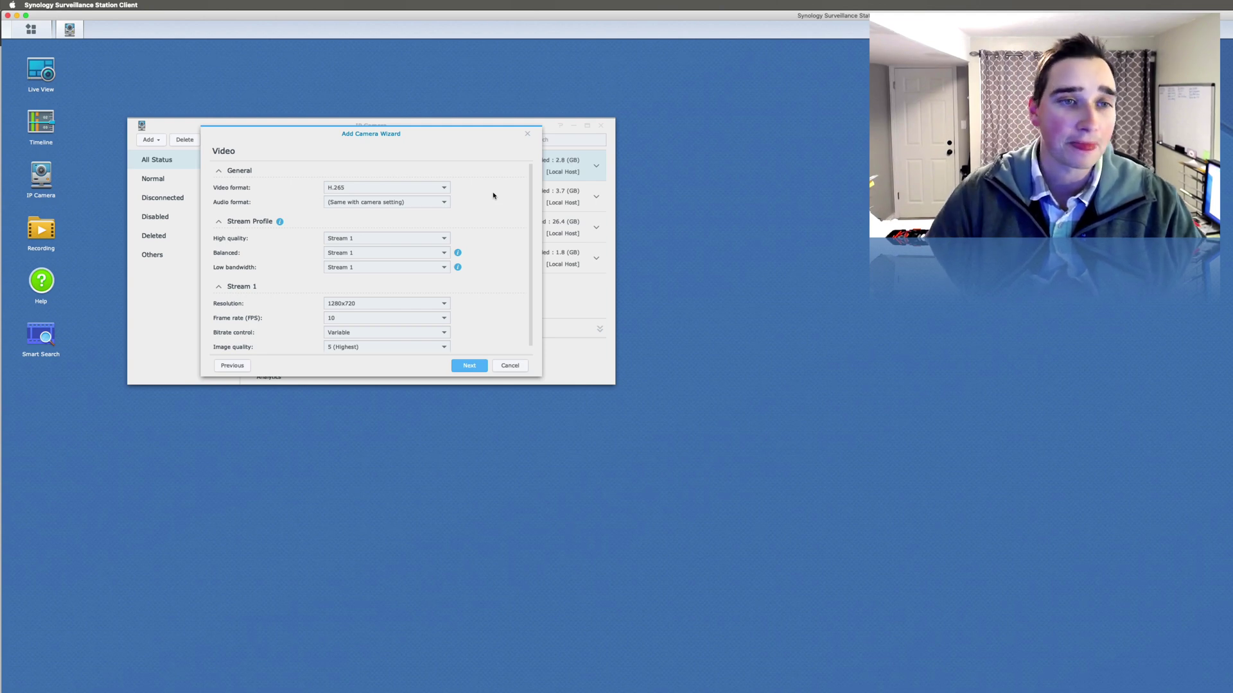
pyautogui.scroll(-1, 494, 201)
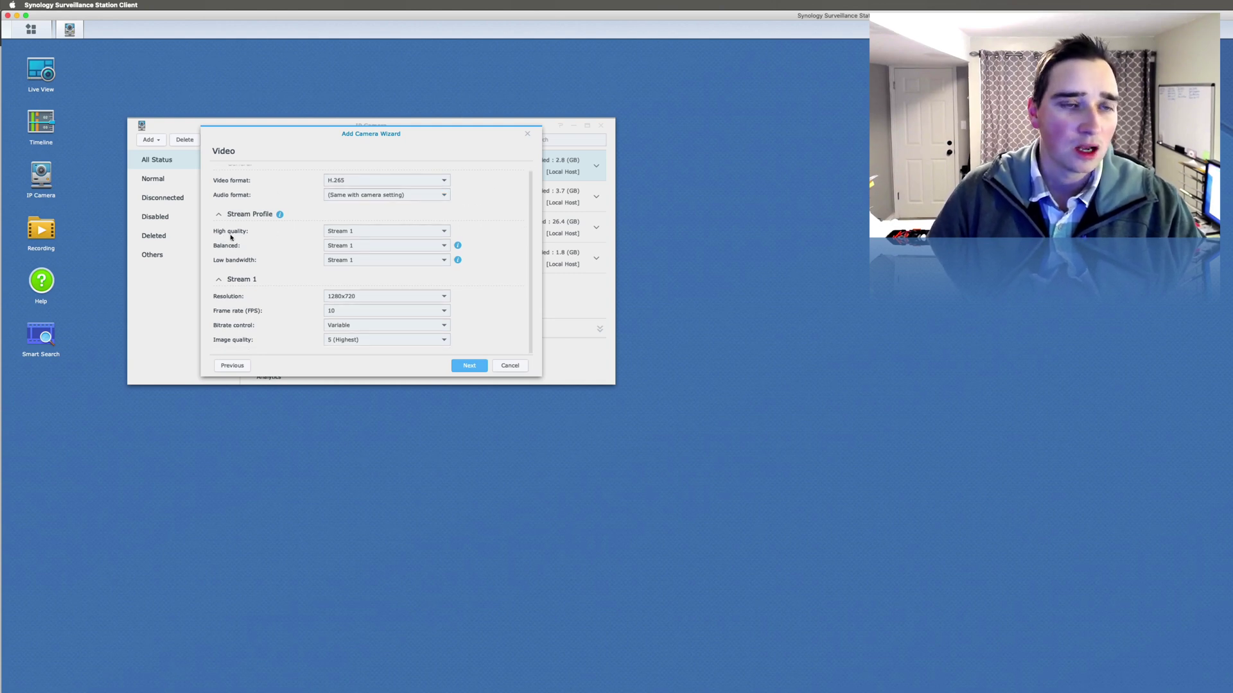
# Assign Stream 2 to both the Balanced and Low bandwidth profiles.
pyautogui.click(396, 249)
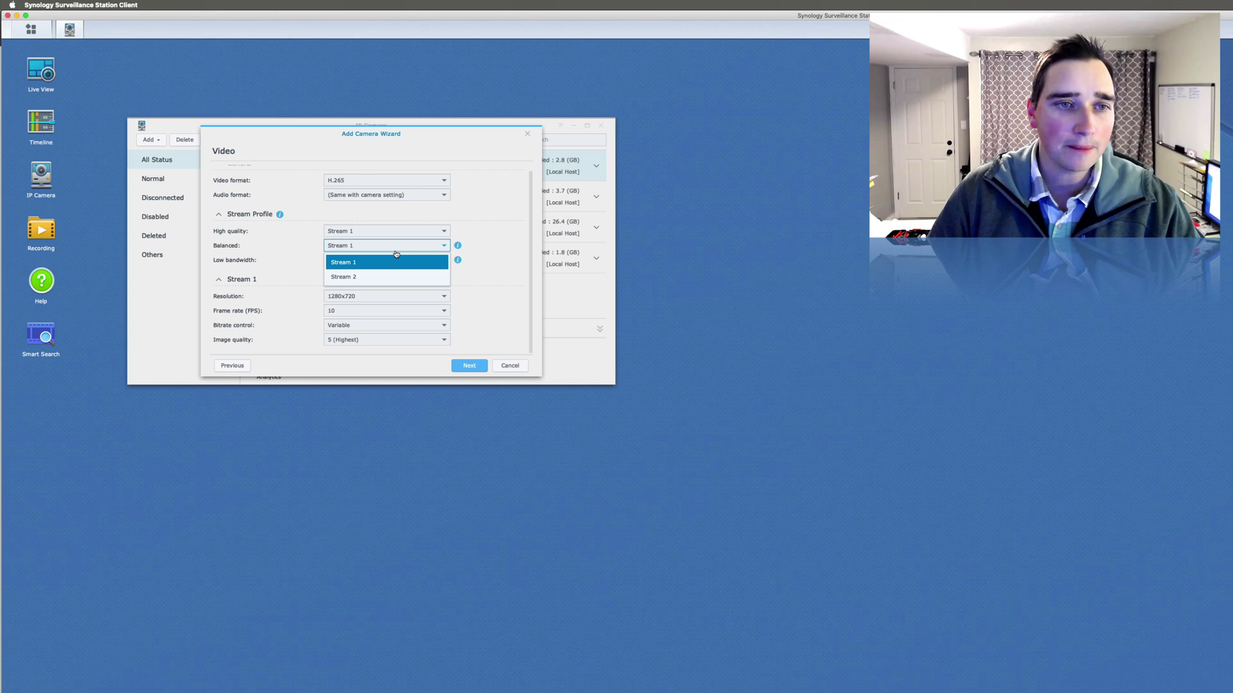
pyautogui.click(393, 277)
pyautogui.click(375, 268)
pyautogui.click(376, 299)
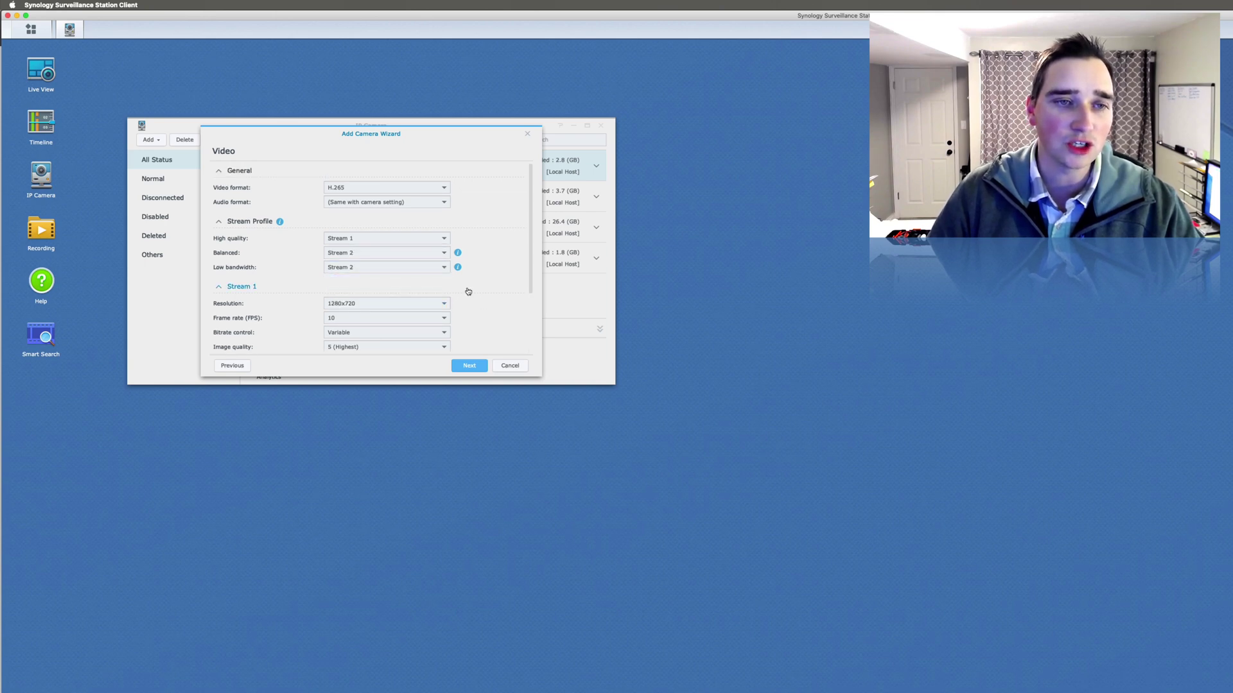
pyautogui.scroll(-3, 467, 288)
pyautogui.scroll(-3, 387, 250)
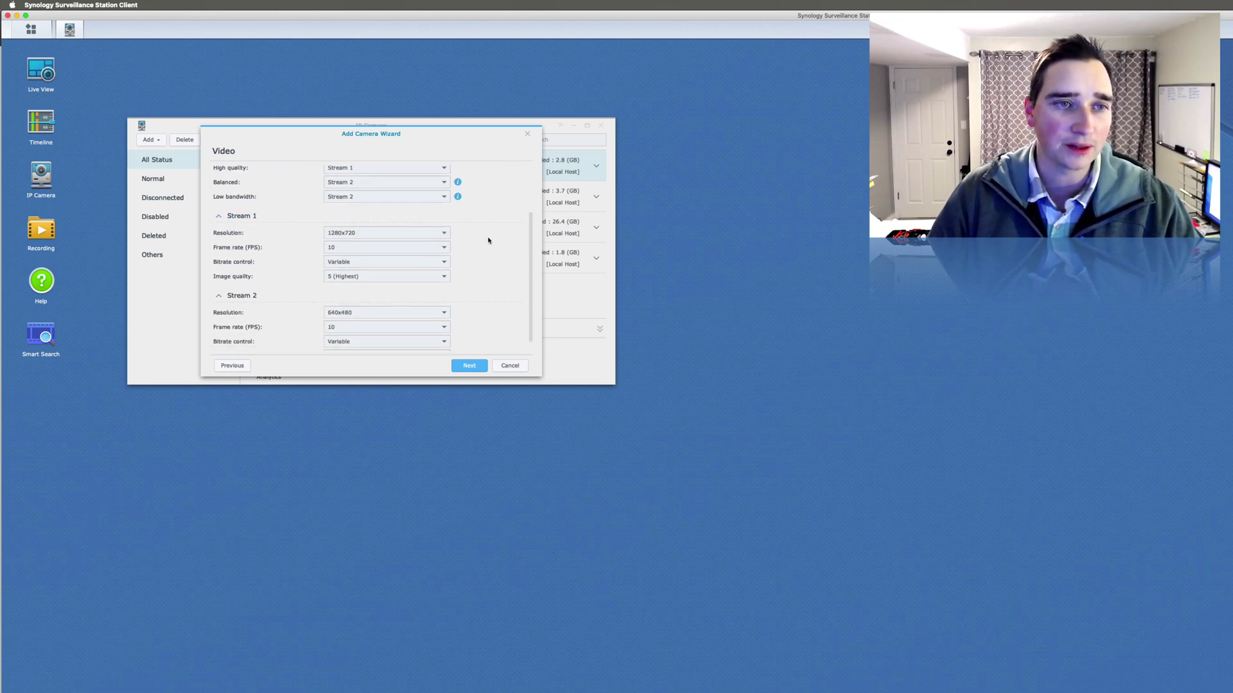
# Set Stream 1 to 2560x1440 resolution at 20 FPS.
pyautogui.click(403, 218)
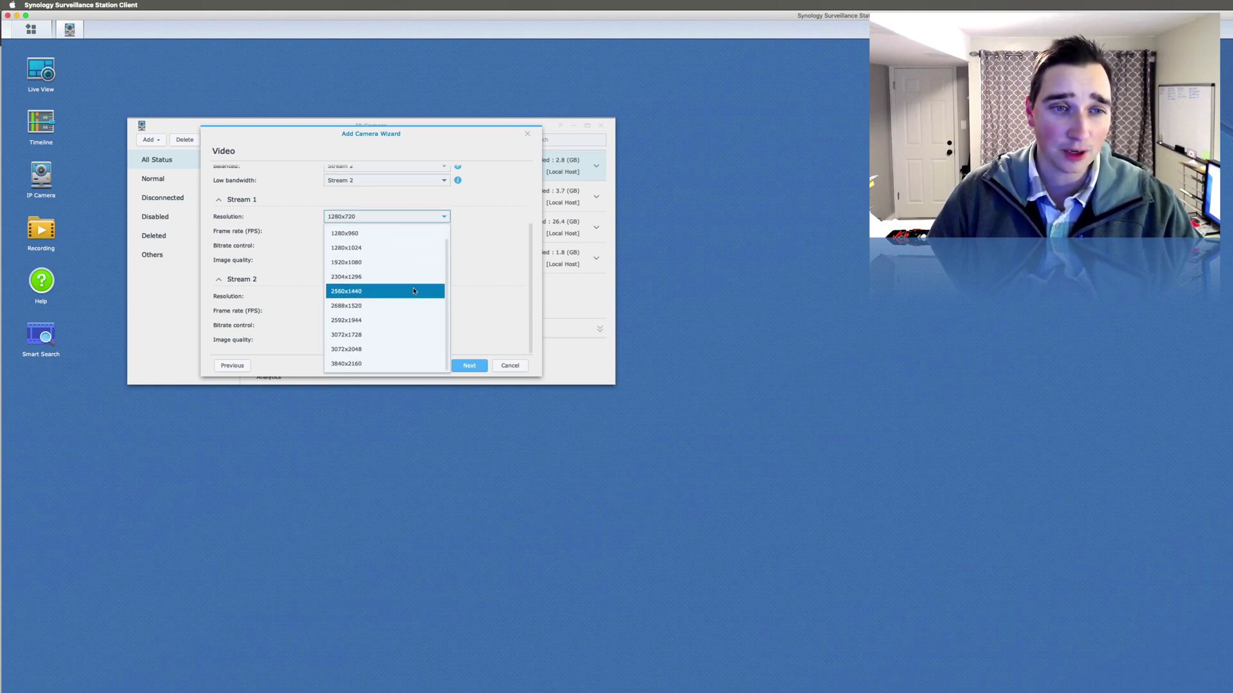
pyautogui.click(412, 363)
pyautogui.scroll(-1, 462, 284)
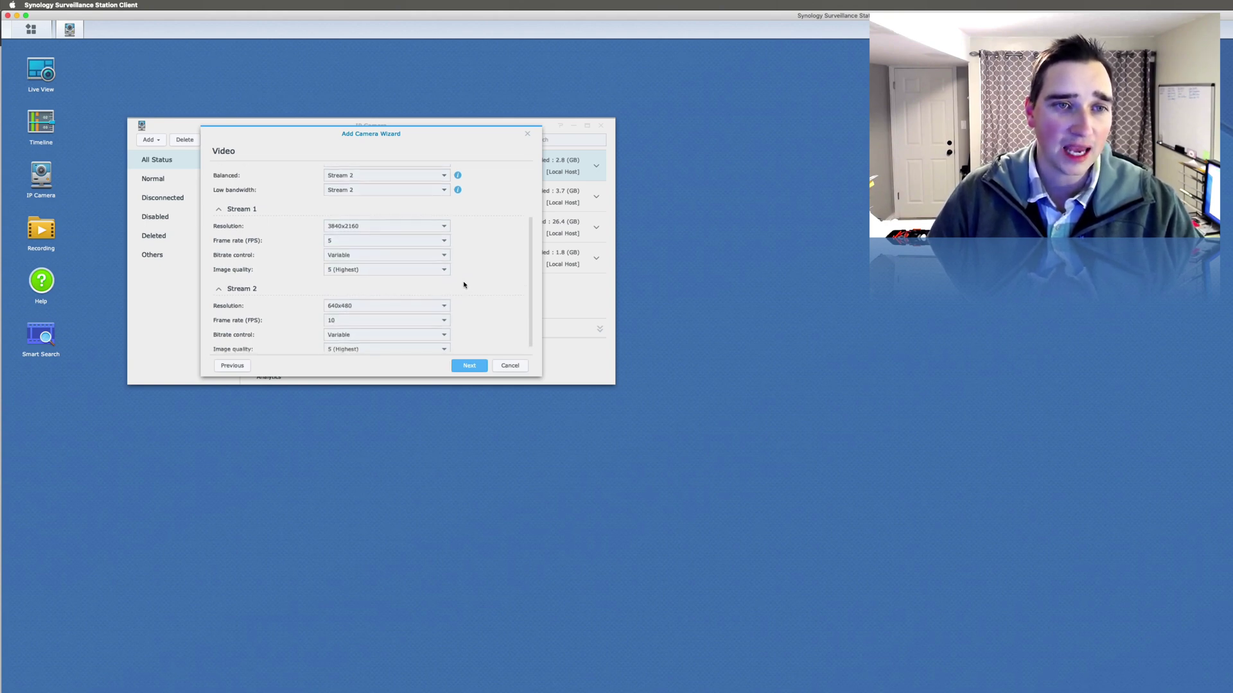
pyautogui.click(443, 242)
pyautogui.scroll(-5, 395, 344)
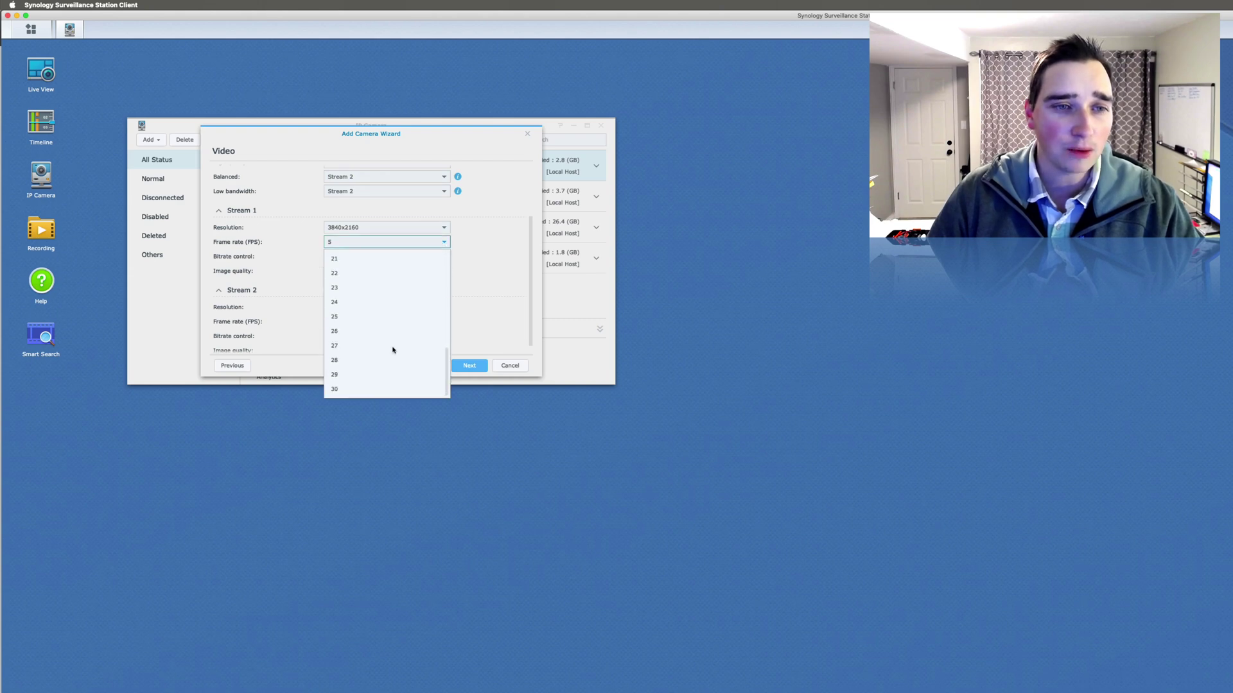
pyautogui.click(394, 389)
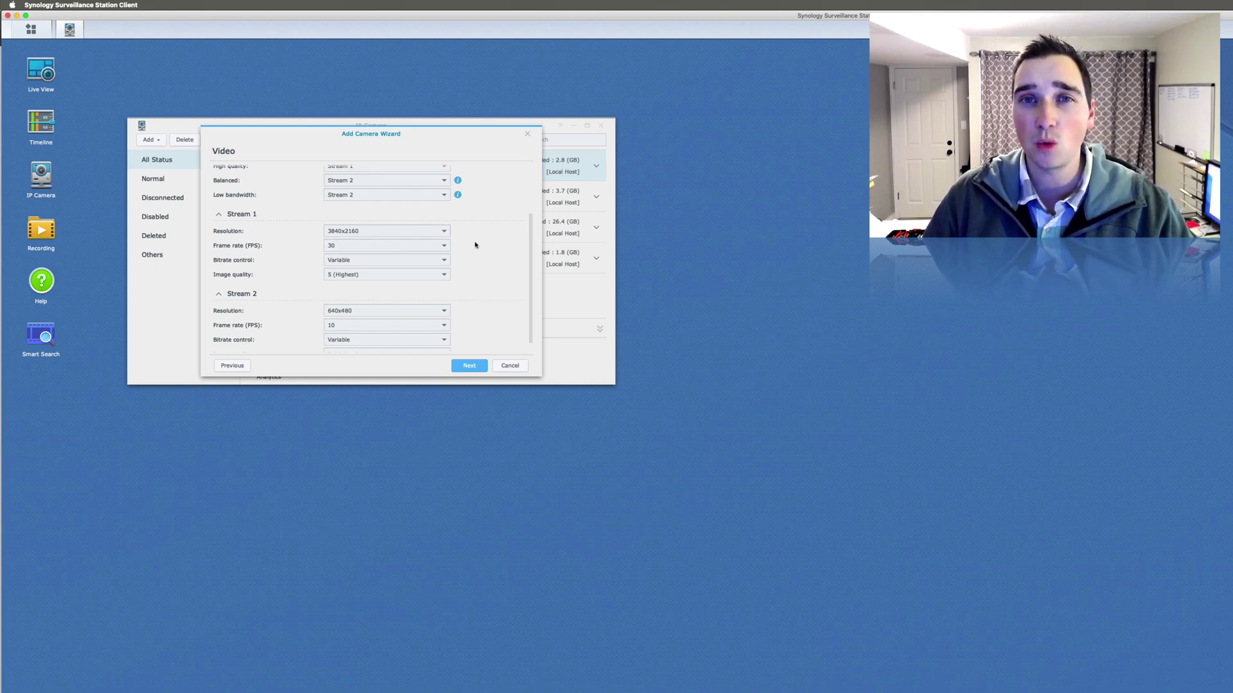
pyautogui.click(395, 246)
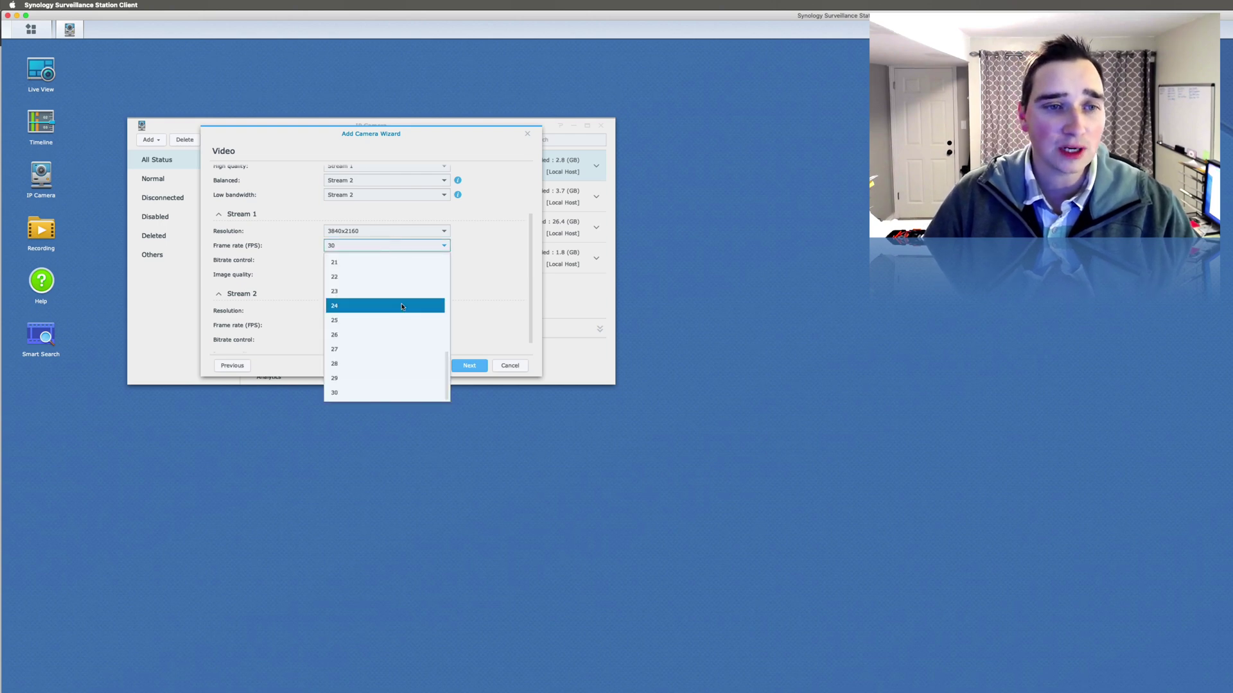
pyautogui.scroll(1, 394, 262)
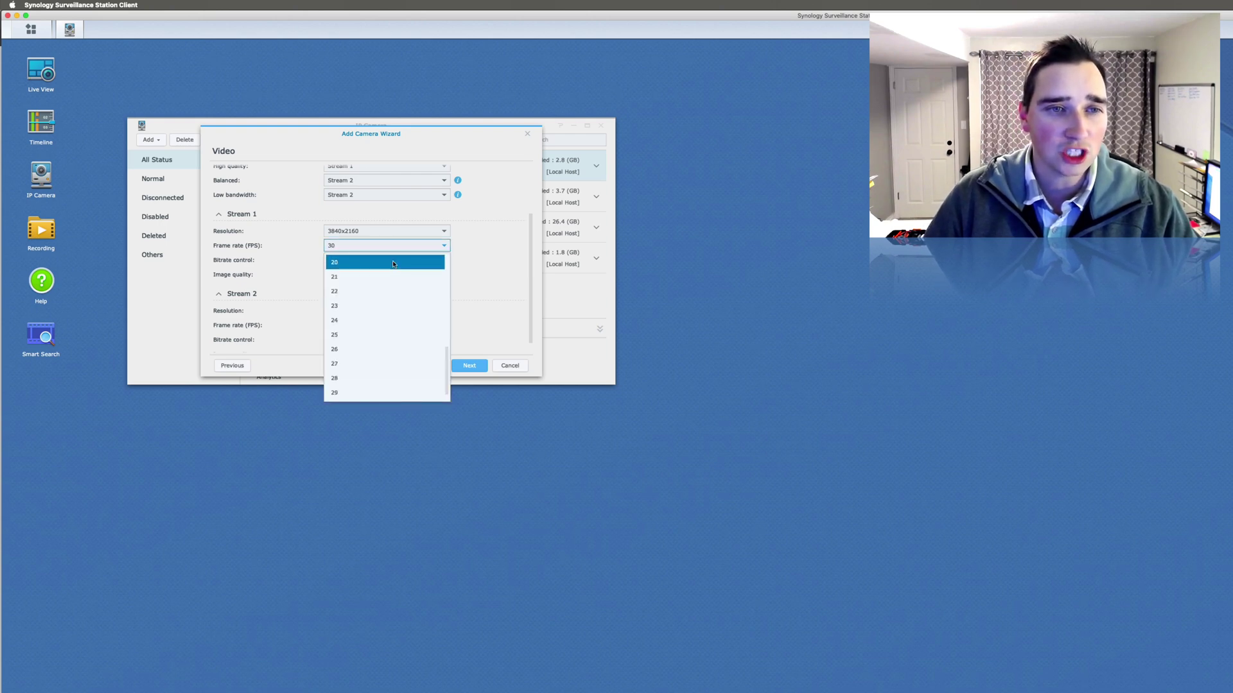
pyautogui.click(393, 261)
pyautogui.click(412, 232)
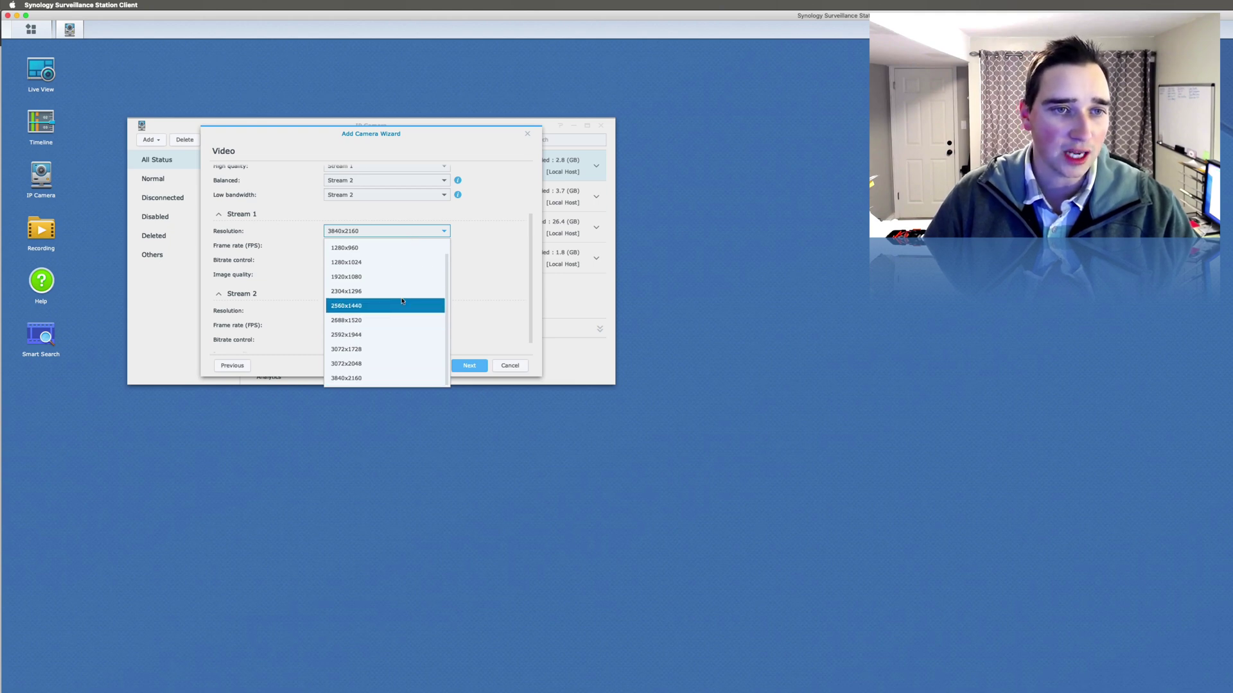
pyautogui.click(403, 309)
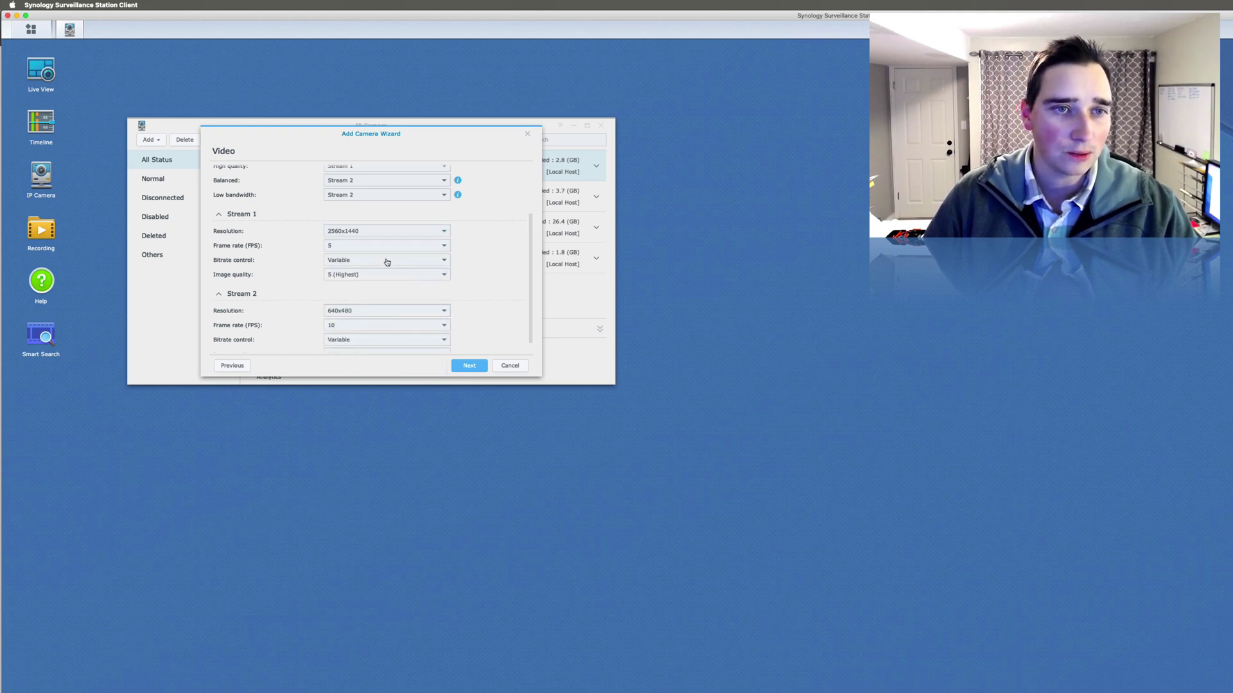
pyautogui.click(368, 250)
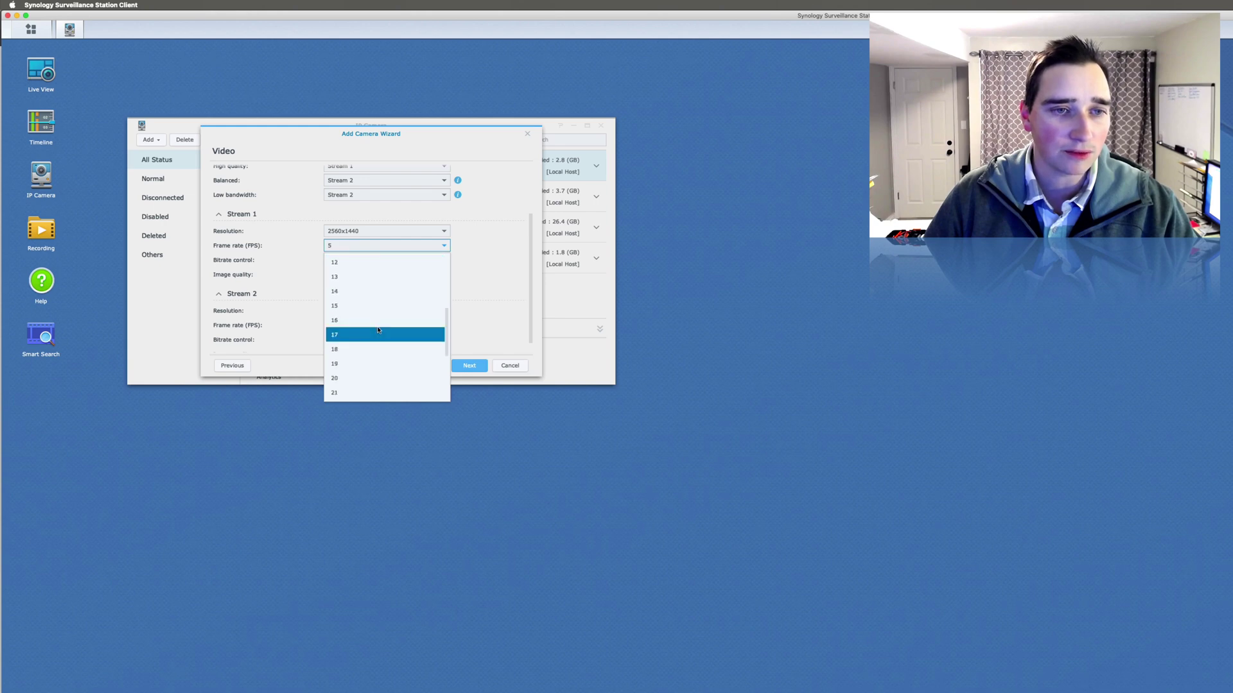
pyautogui.click(384, 379)
# Set Stream 2's frame rate to 15 FPS, keeping image quality at 5 (Highest).
pyautogui.scroll(2, 478, 301)
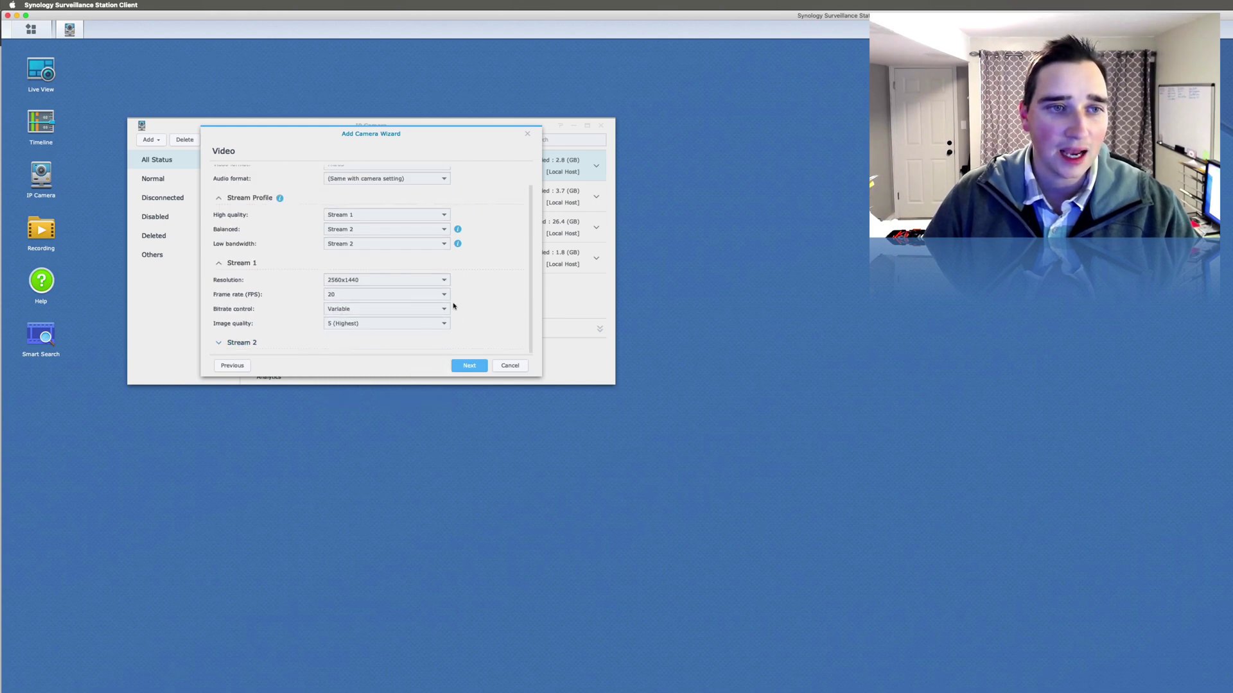
pyautogui.click(242, 342)
pyautogui.scroll(-2, 360, 334)
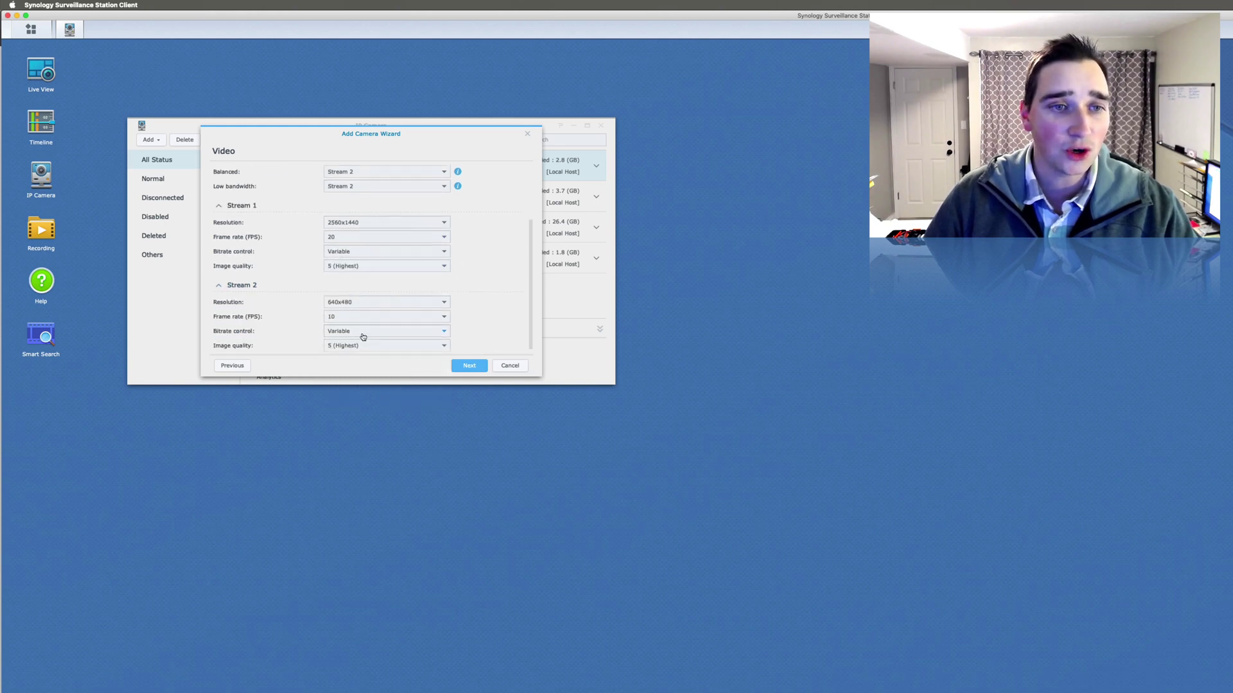
pyautogui.click(361, 311)
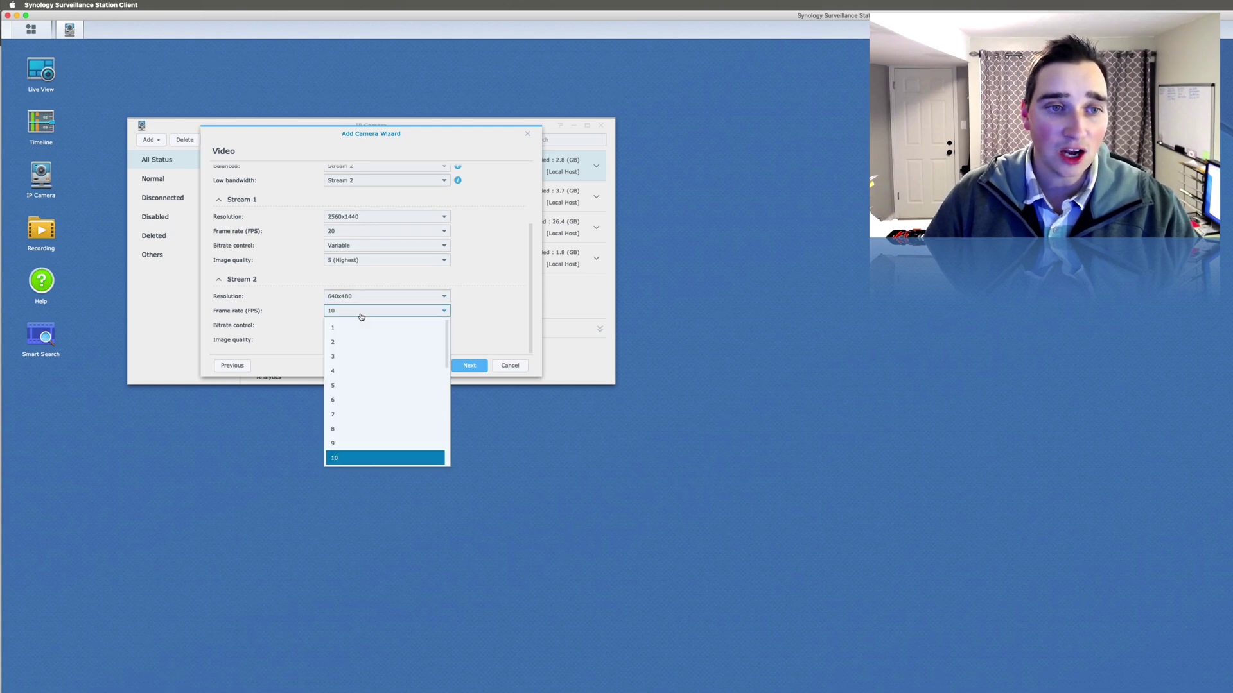
pyautogui.scroll(-2, 361, 421)
pyautogui.click(366, 457)
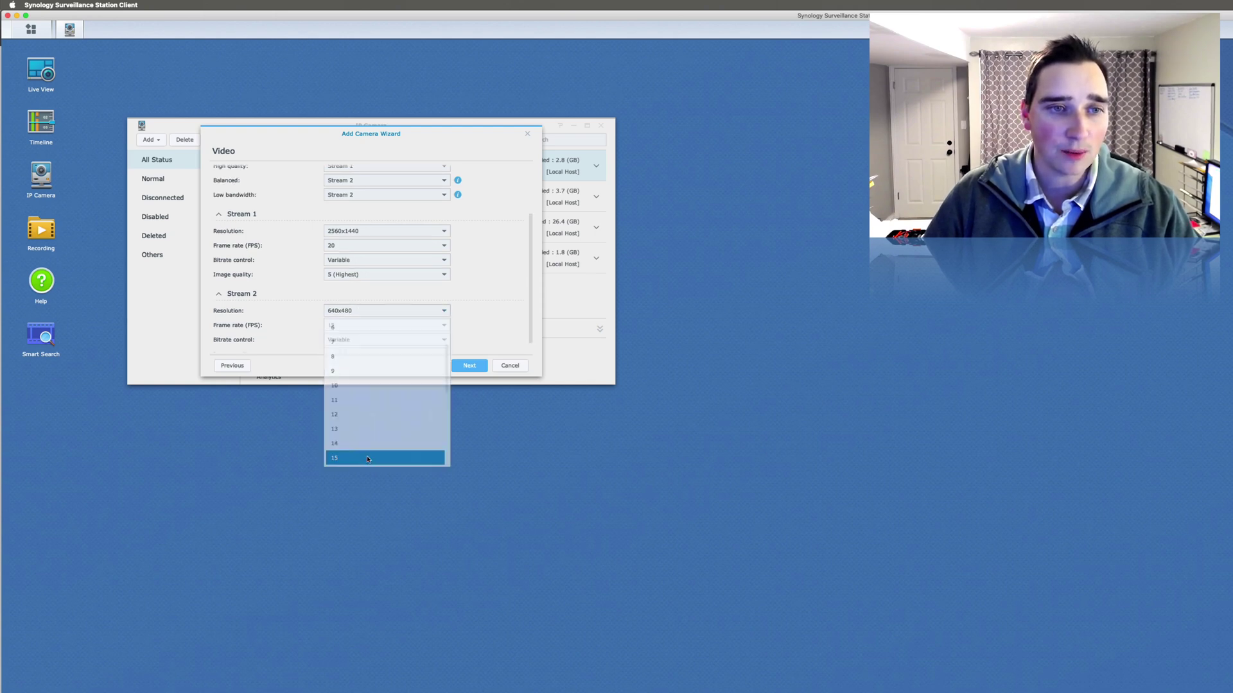
pyautogui.scroll(-1, 477, 331)
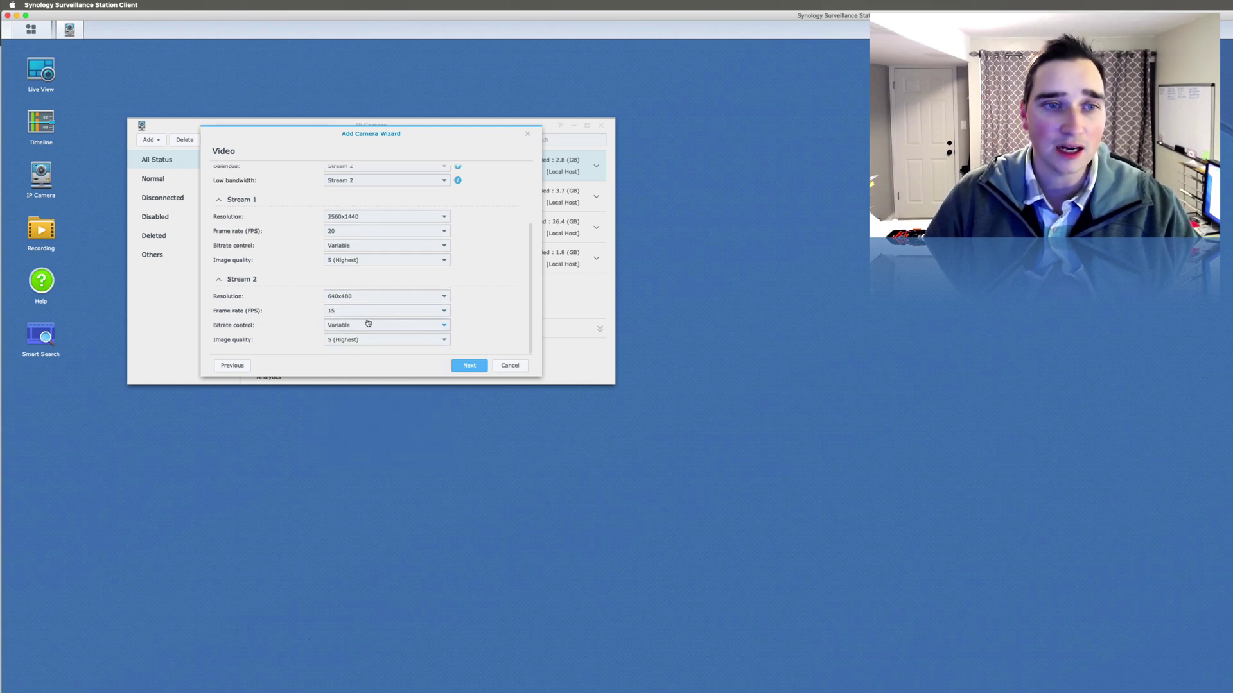
pyautogui.click(404, 340)
pyautogui.click(404, 342)
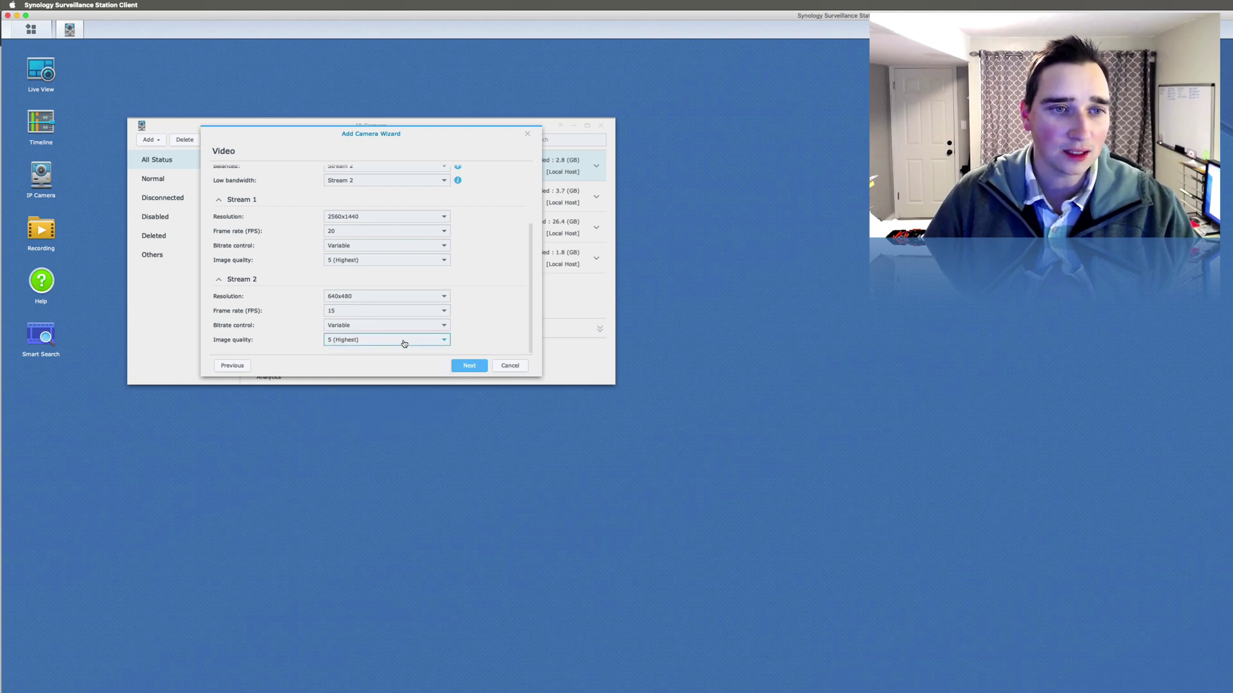
# Keep recordings for 30 days and use ChickenYardCam as archive folder name and file prefix.
pyautogui.click(466, 368)
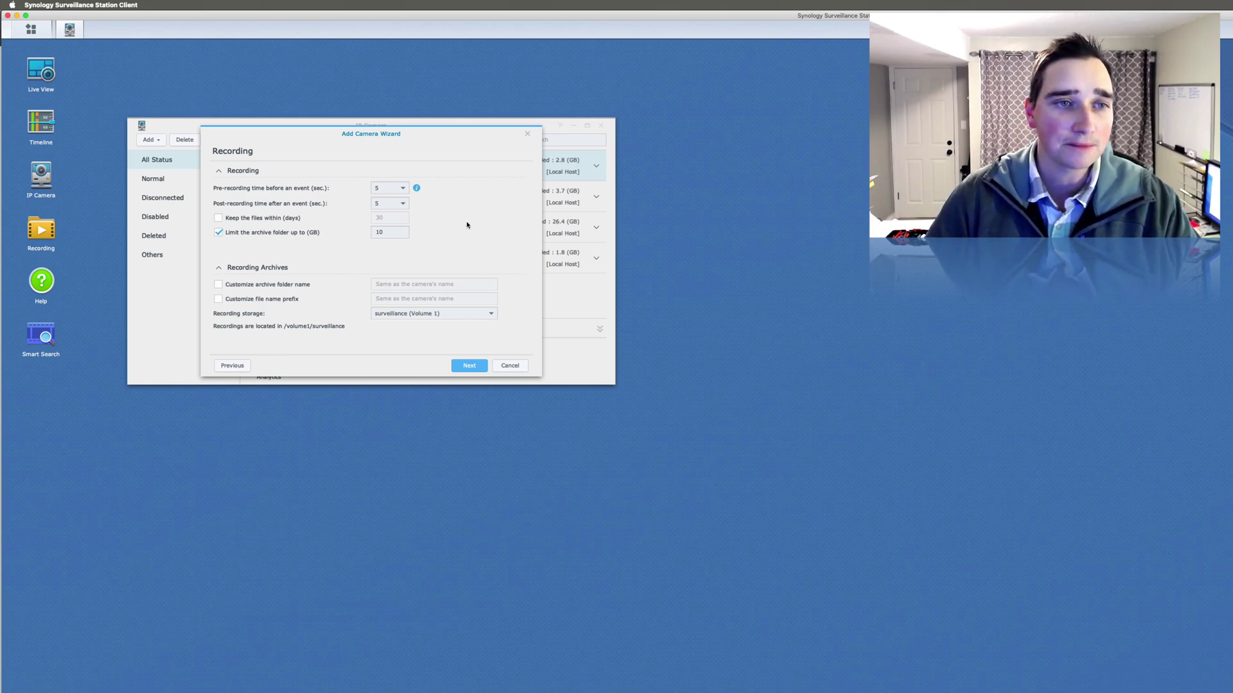
pyautogui.click(248, 221)
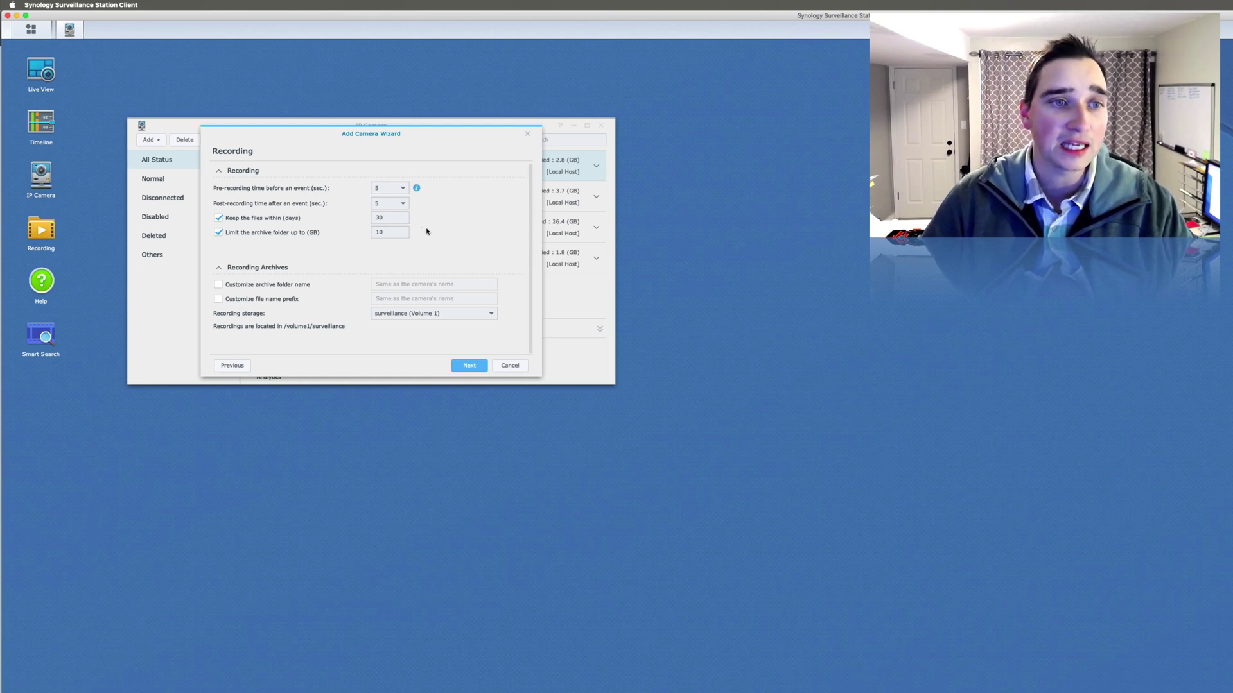
pyautogui.click(274, 286)
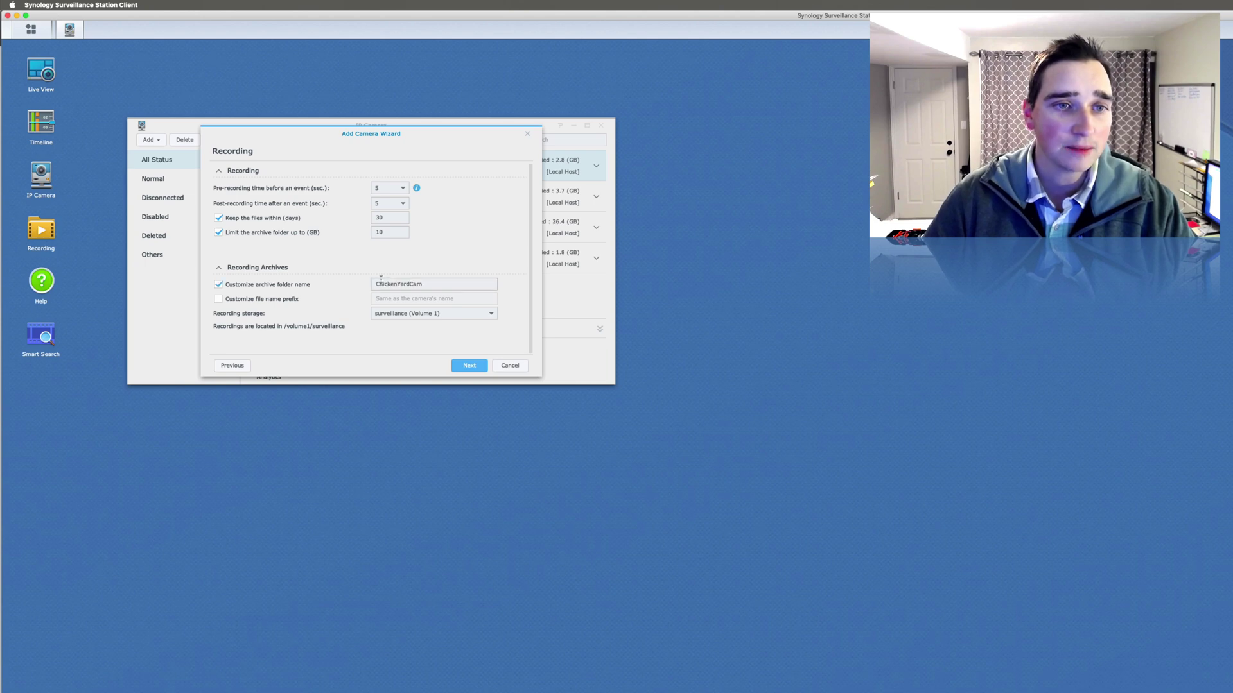
pyautogui.click(275, 301)
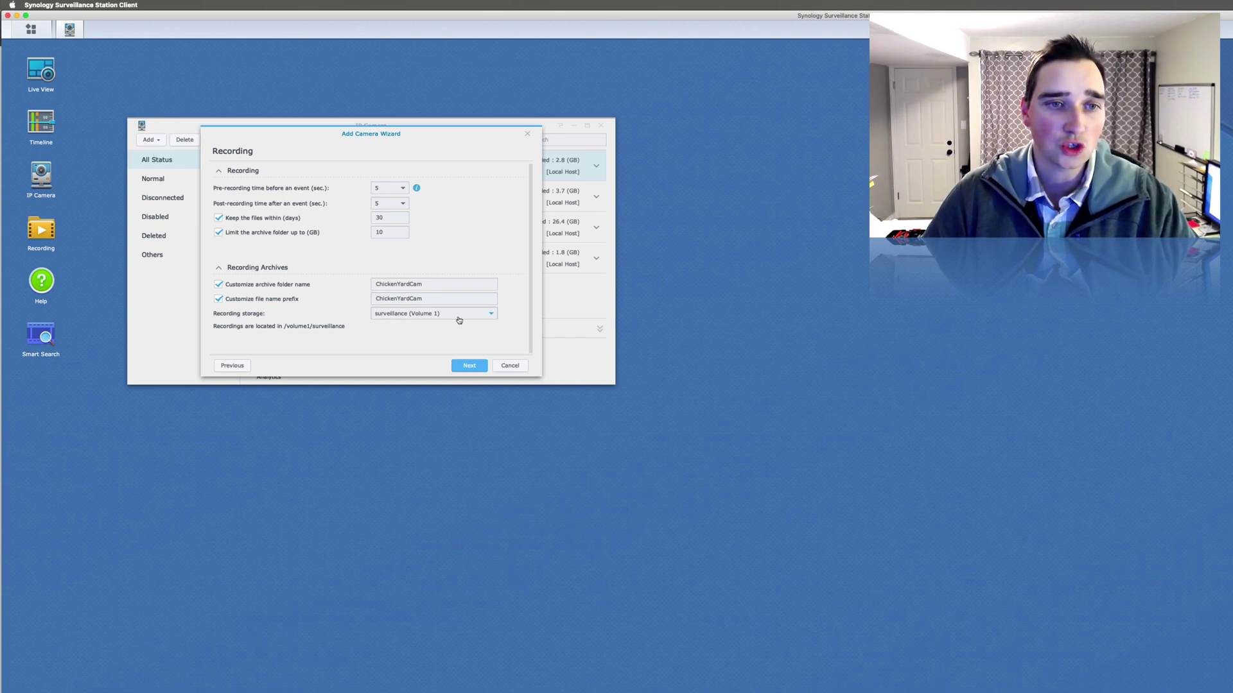
pyautogui.click(469, 365)
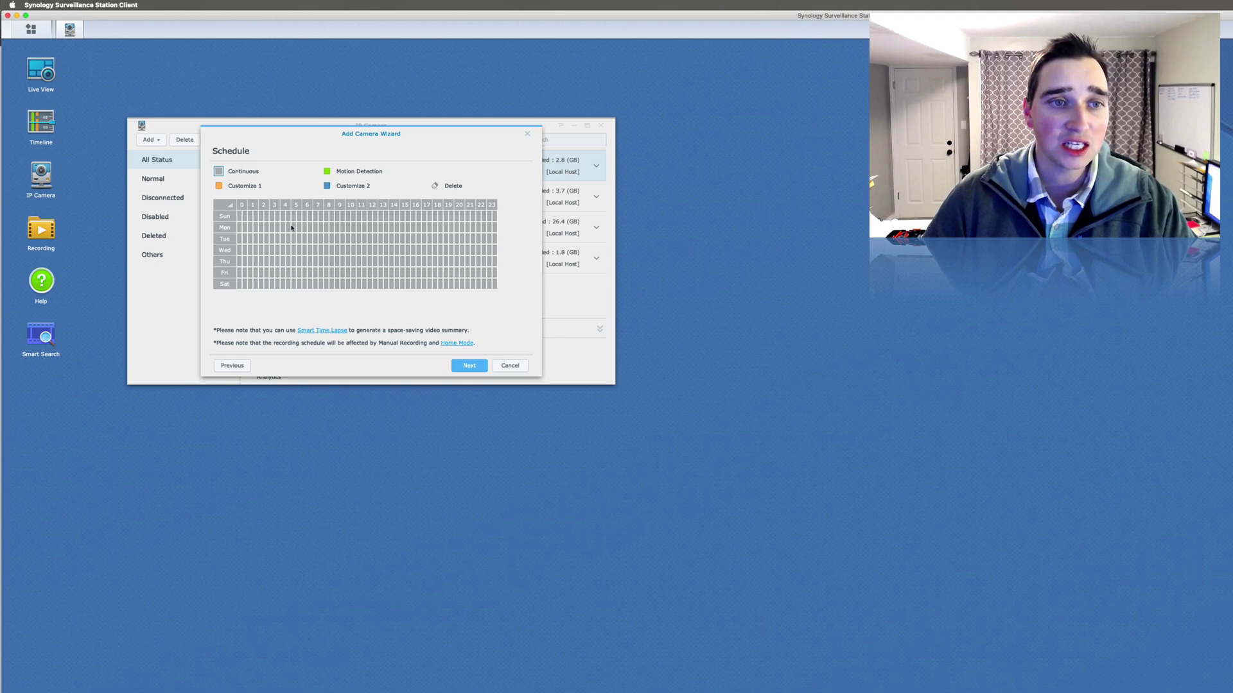
# Fill the entire weekly schedule, Sun 0 to Sat 23, with Motion Detection recording.
pyautogui.click(327, 171)
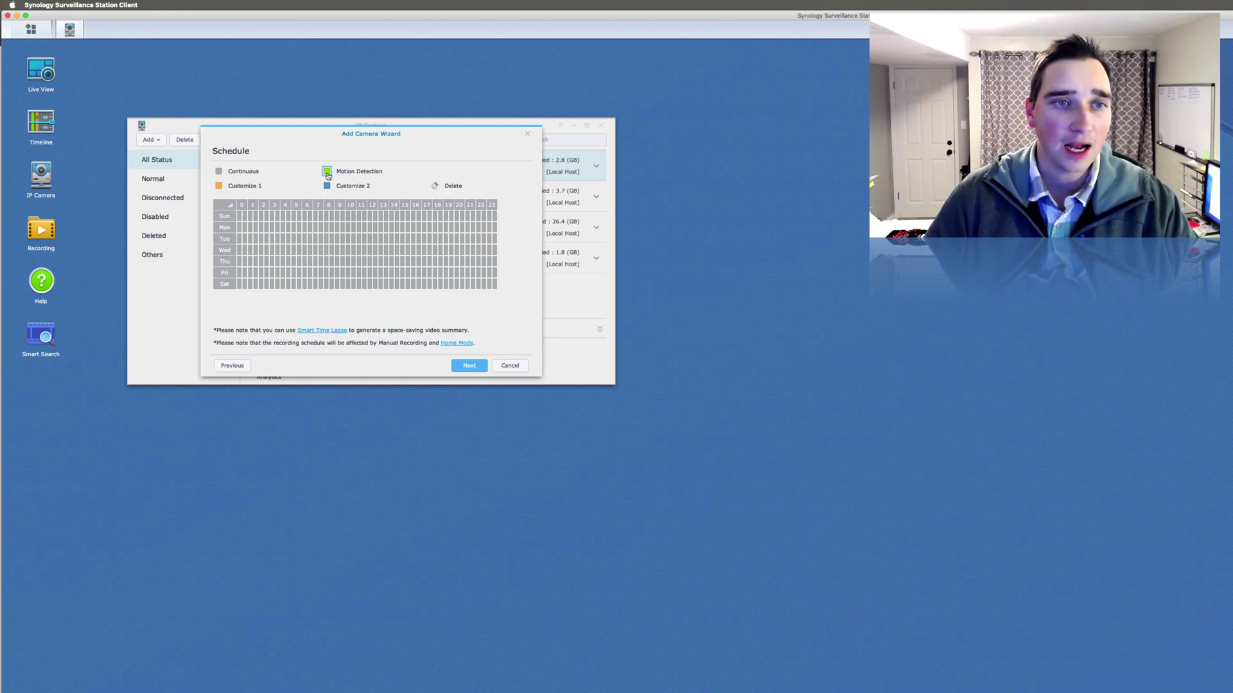
pyautogui.click(273, 249)
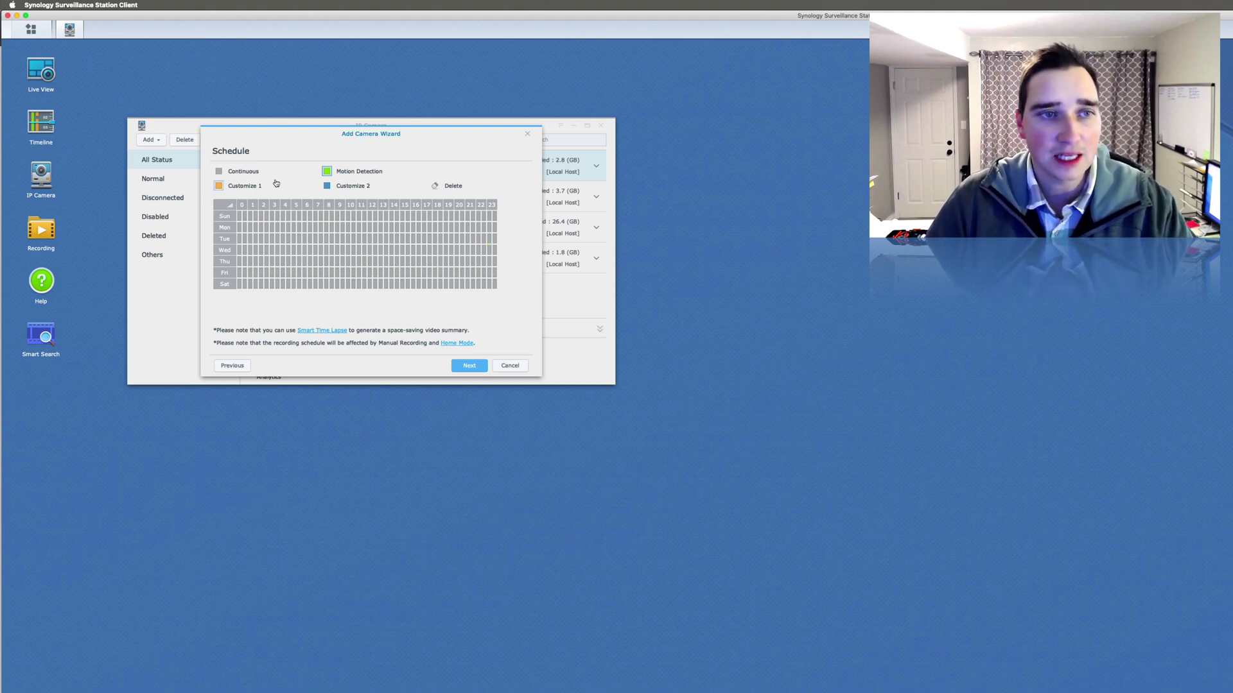
pyautogui.moveTo(255, 223); pyautogui.dragTo(497, 298)
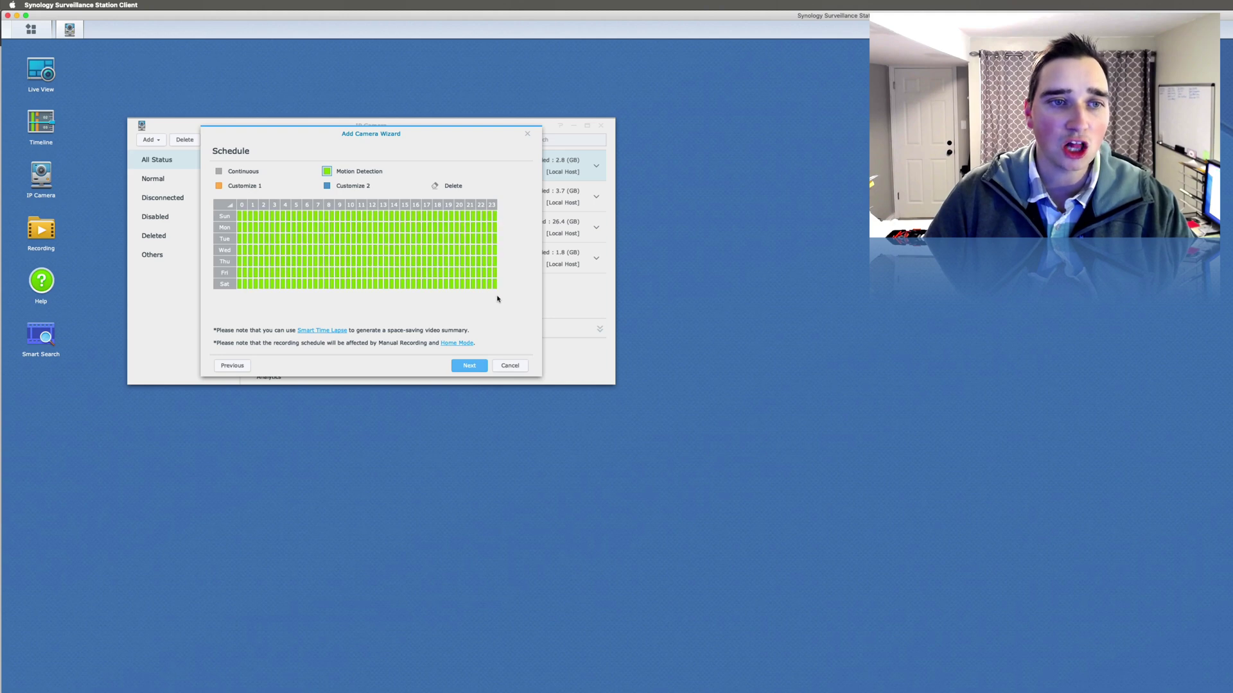
# Save the camera settings and open the Complete summary page.
pyautogui.click(475, 365)
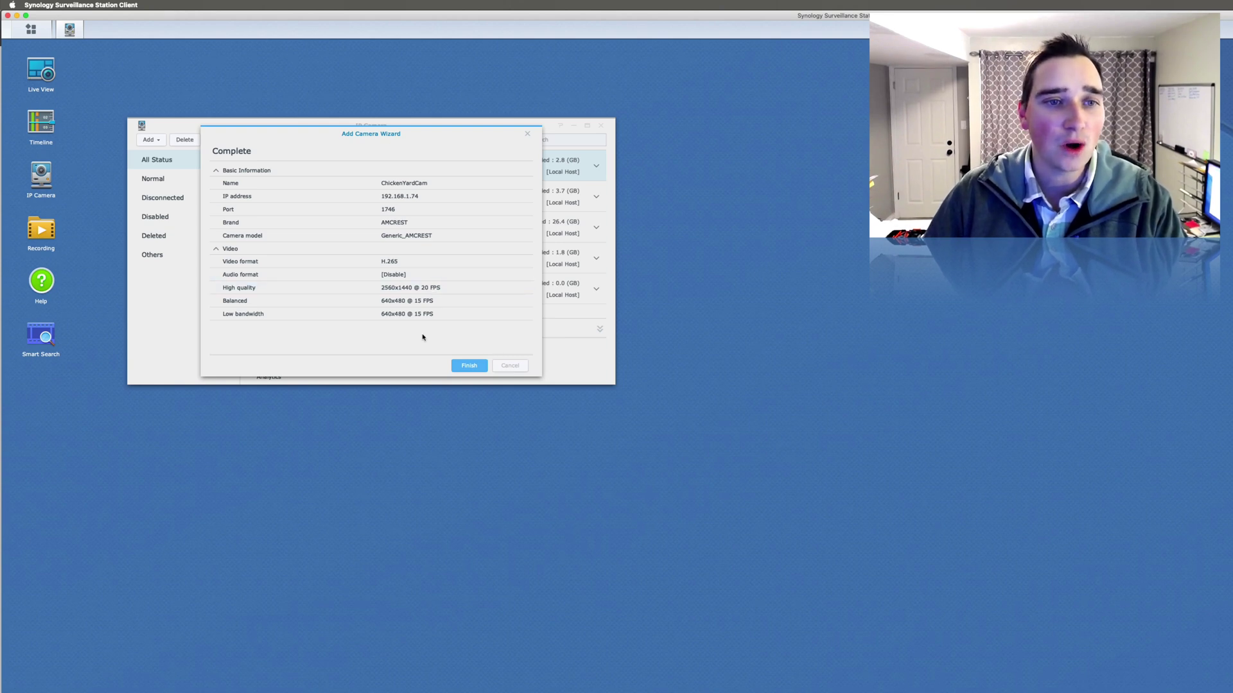
# Finish the wizard and start ChickenYardCam's live preview from the IP Camera list.
pyautogui.click(469, 367)
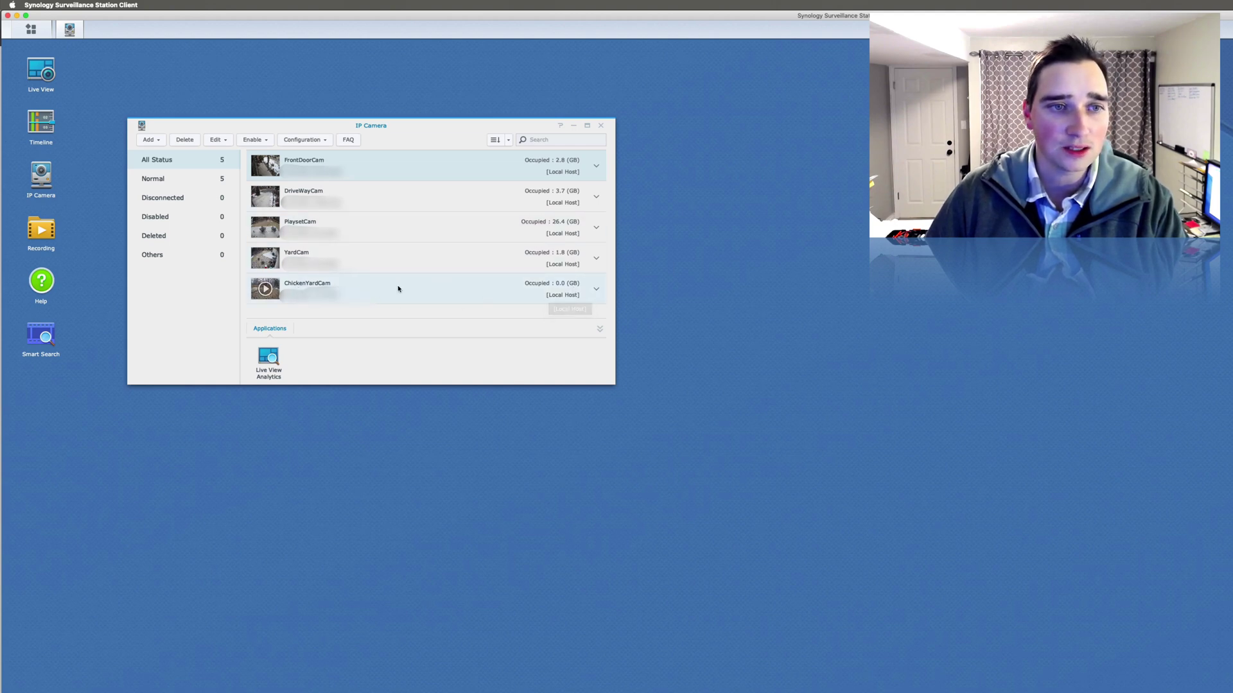
pyautogui.click(269, 292)
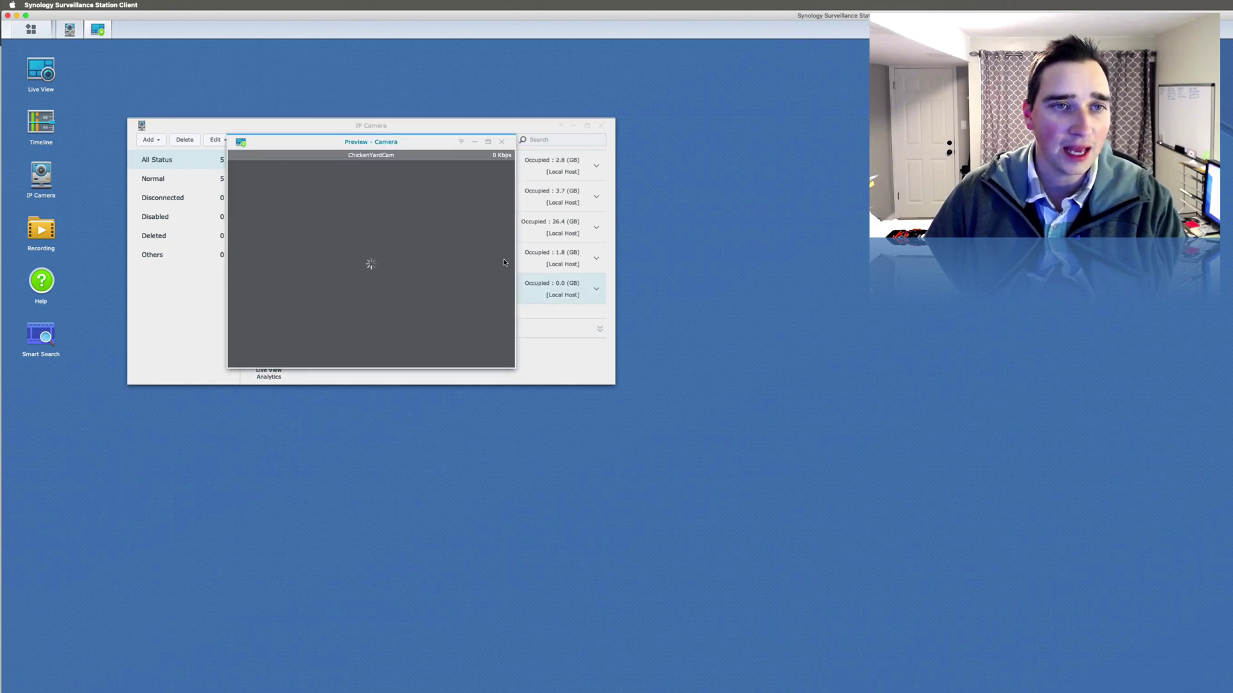